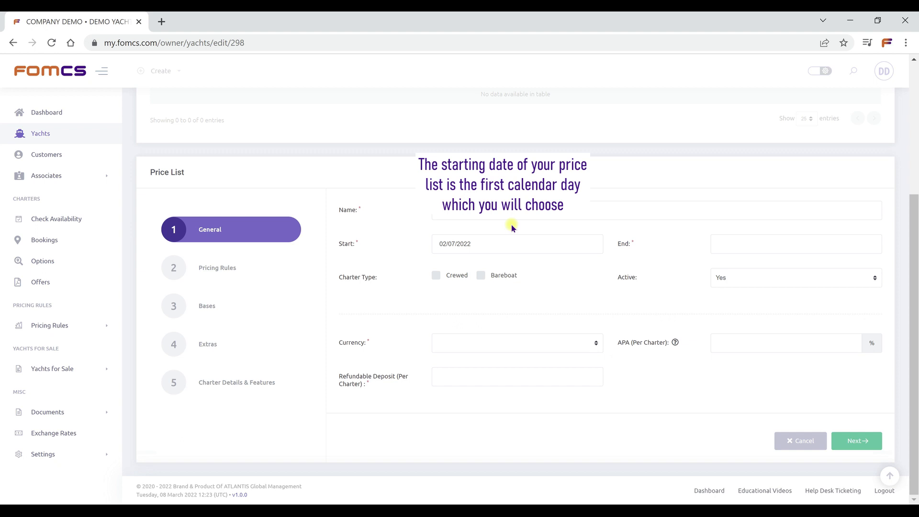
Set the price list's end date to 29/07/2022.
click(725, 243)
text(29072022)
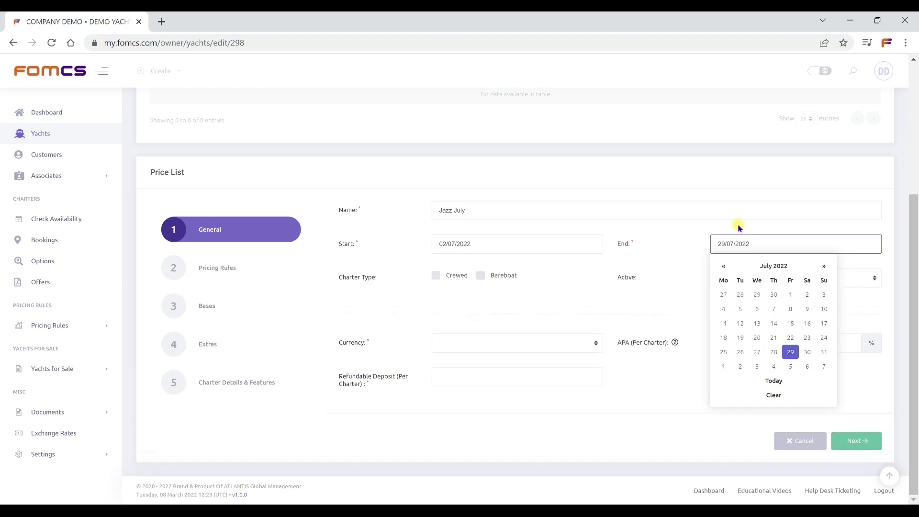
click(738, 228)
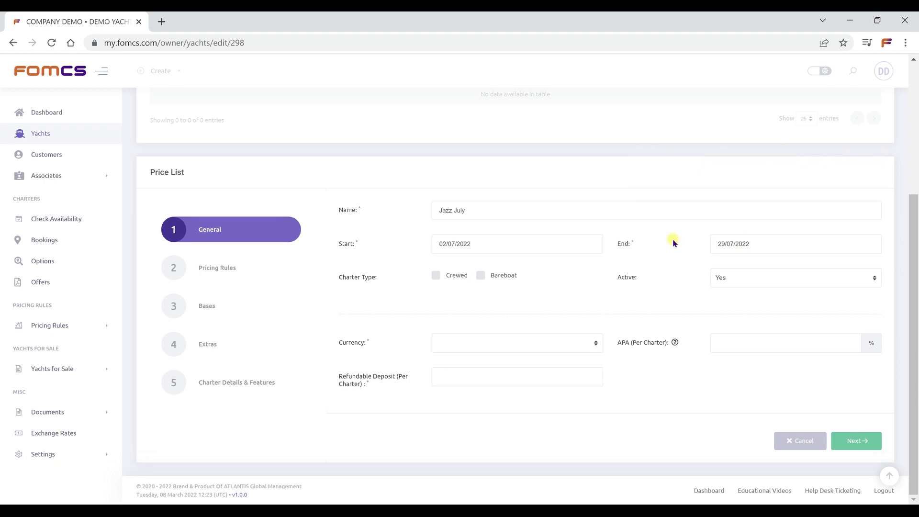
Set the charter type to Bareboat only, requesting 2 bareboat licenses and 1 VHF license.
click(436, 276)
click(436, 276)
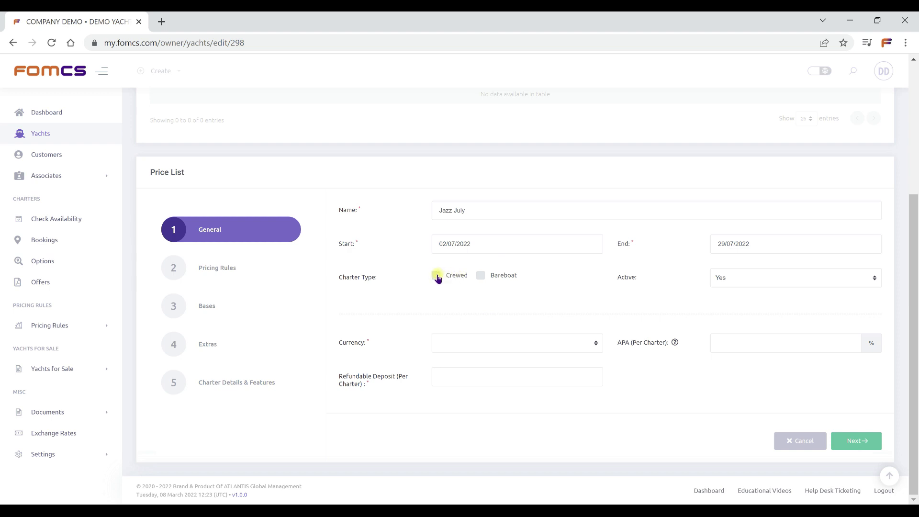
click(482, 276)
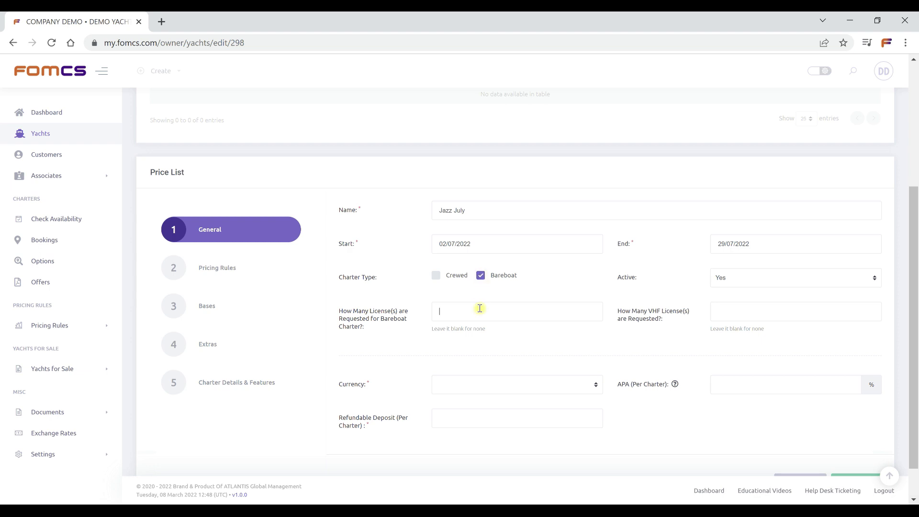
text(2)
click(510, 300)
click(730, 300)
click(731, 297)
Set the price list's currency to Euro (€).
click(487, 379)
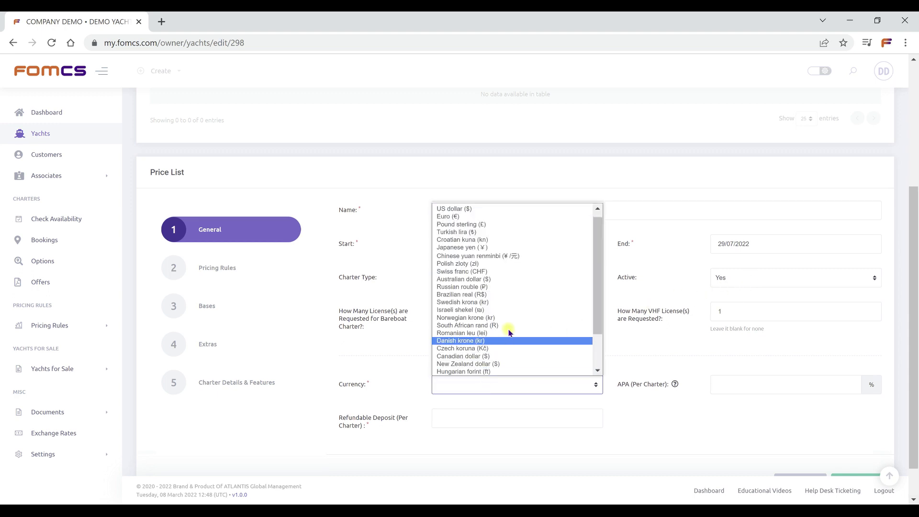
click(547, 216)
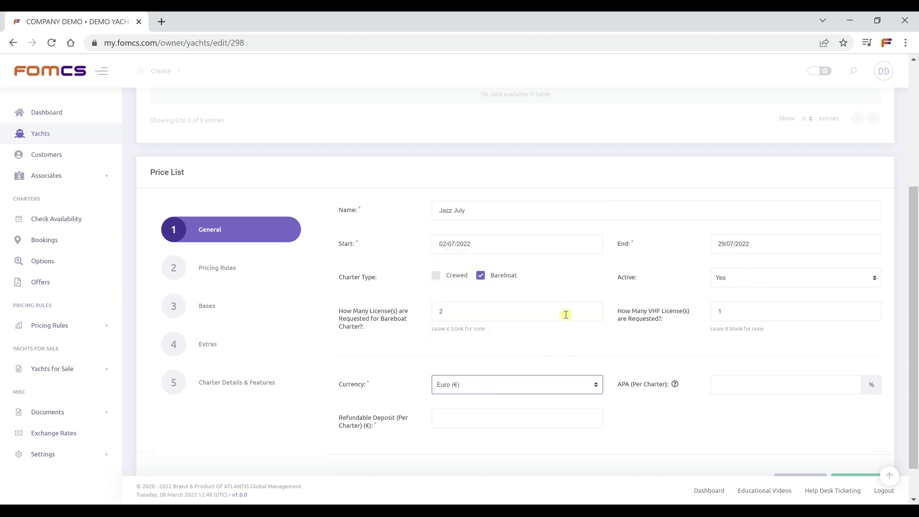
click(577, 362)
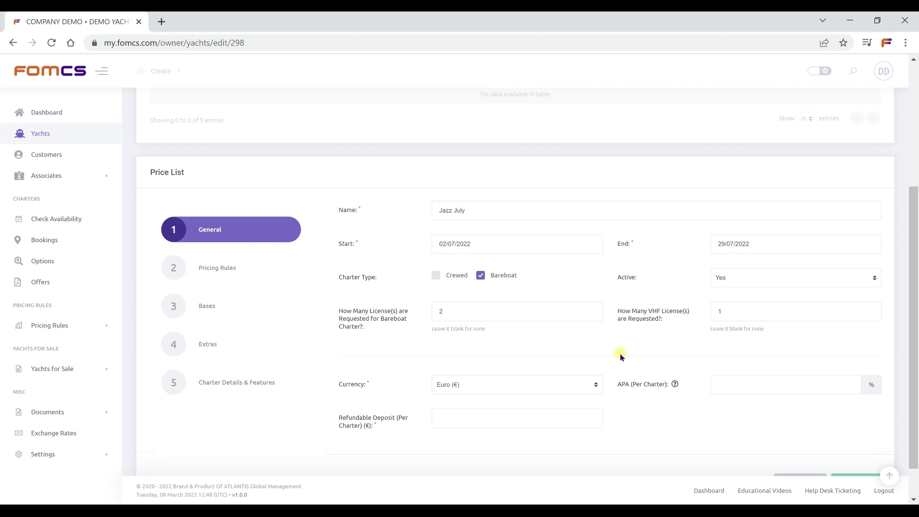
Set the refundable deposit per charter to 2000 and proceed to the Pricing Rules stage.
mouse_move(671, 384)
click(561, 421)
text(2000)
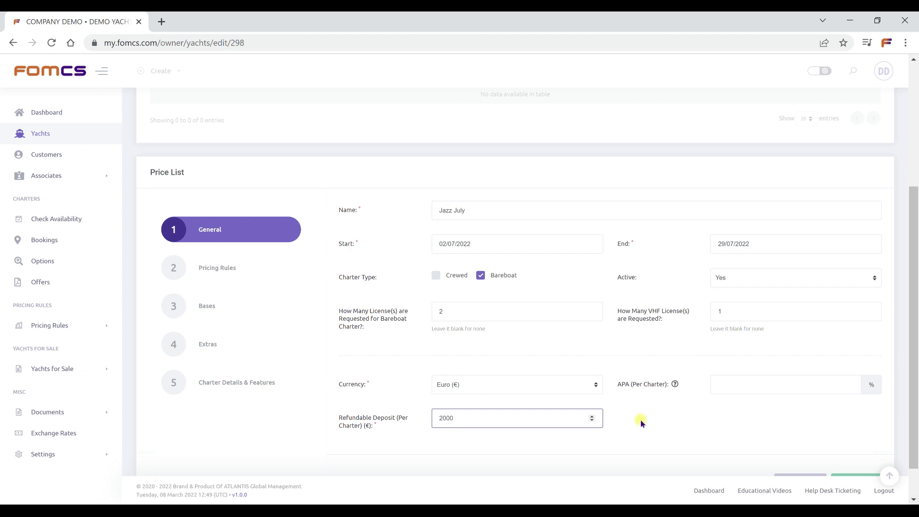
click(641, 421)
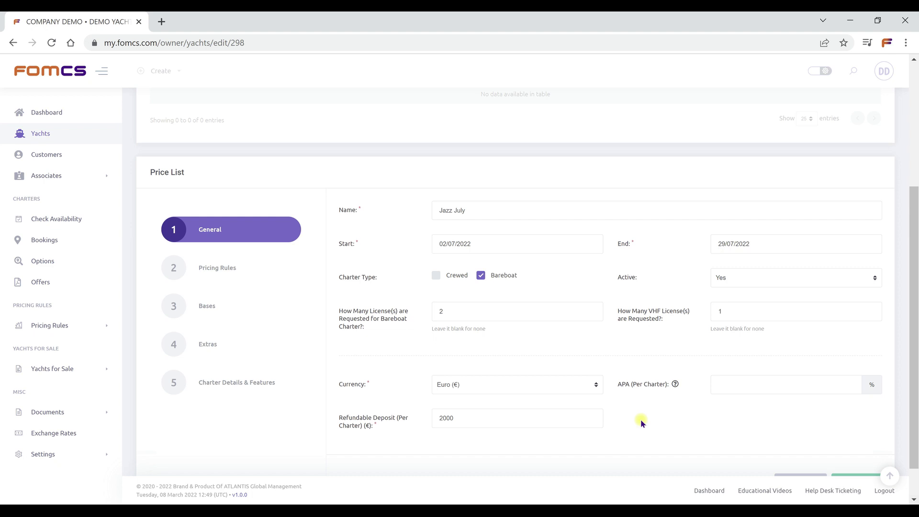
scroll(641, 420, down, 1)
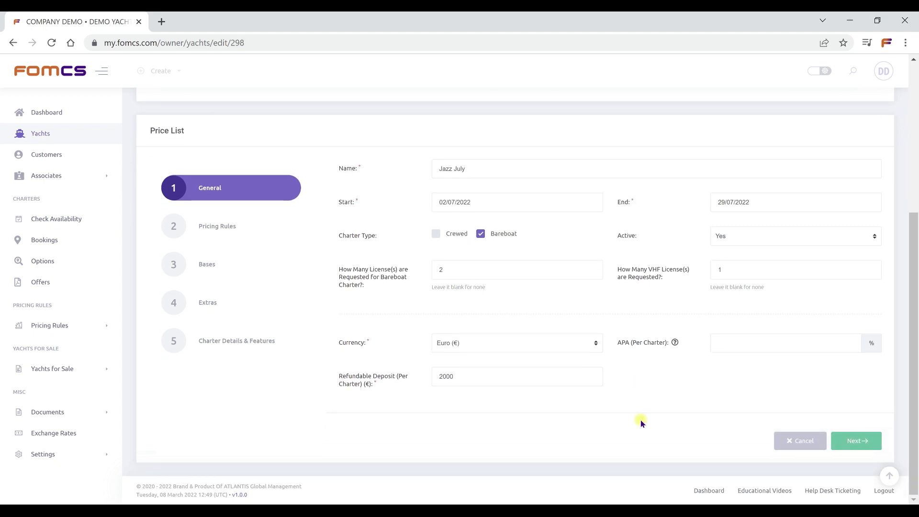
click(859, 436)
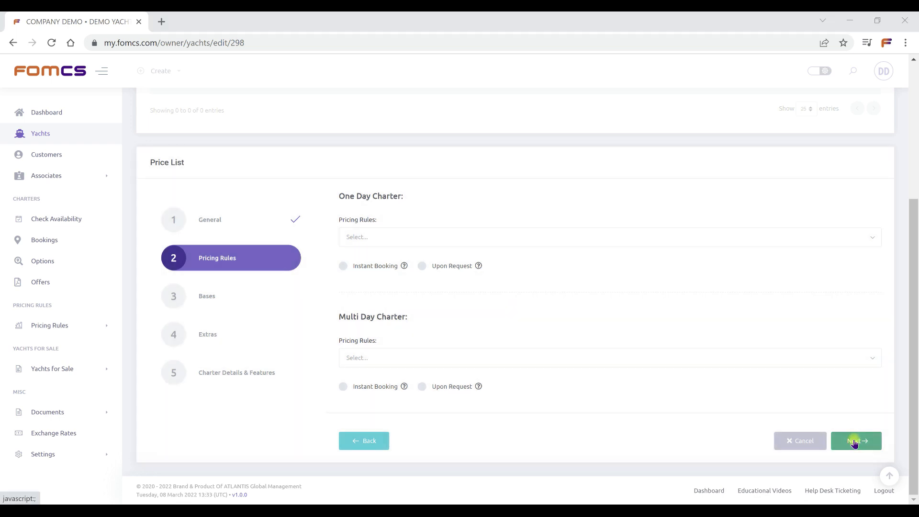
Assign the DEMO YACHT JAZZ July pricing rule to One Day Charter and make its booking Upon Request.
click(665, 242)
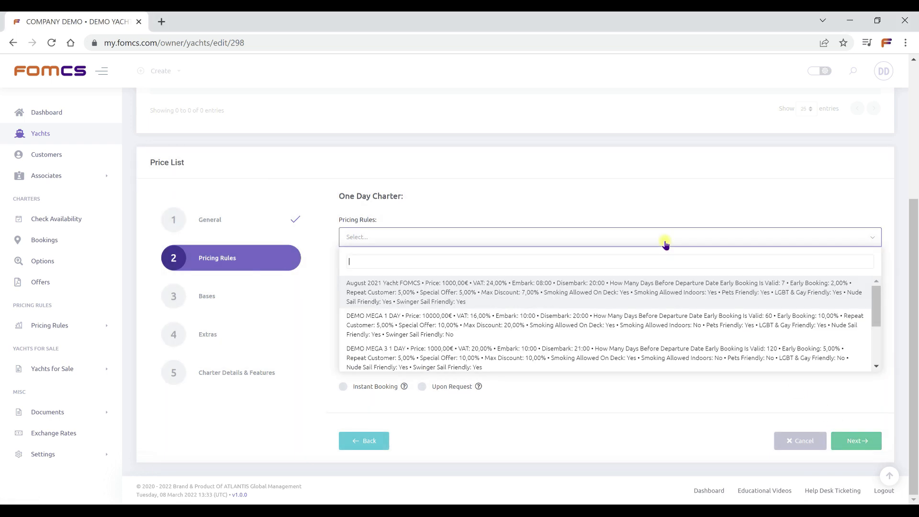
text(jazz)
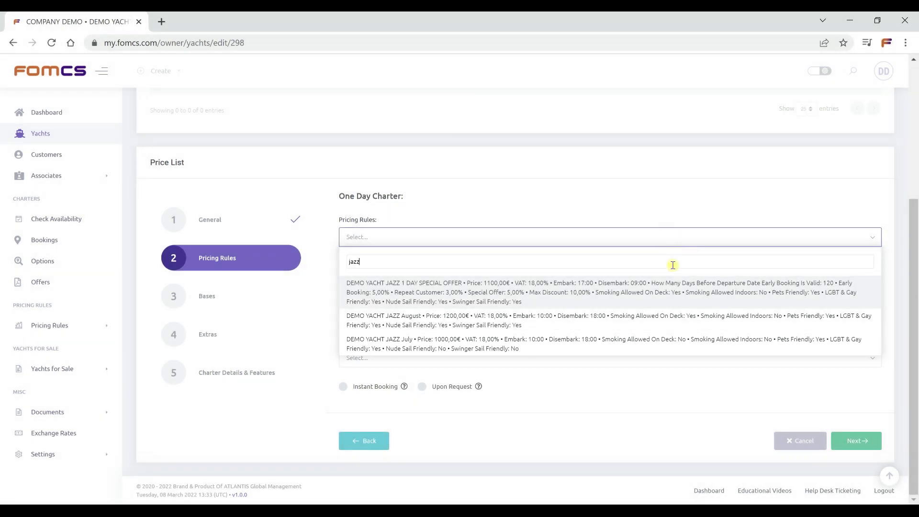
click(678, 340)
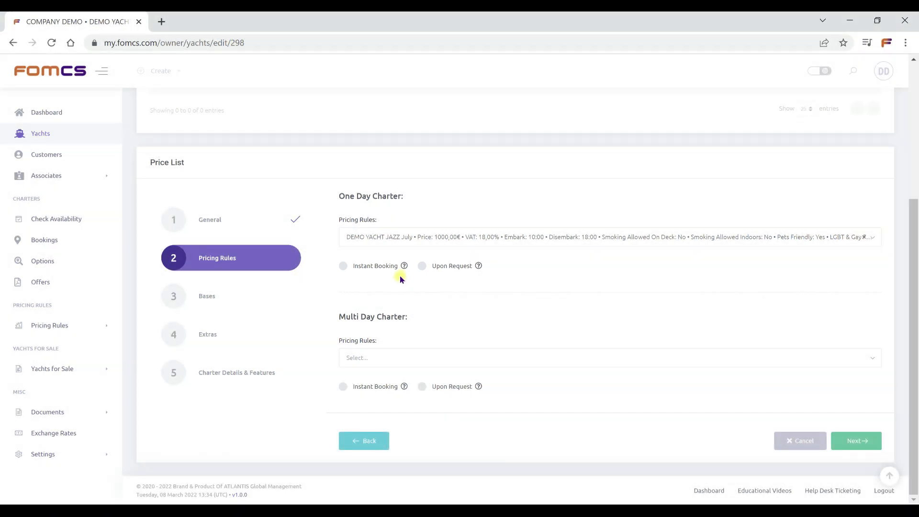
mouse_move(402, 267)
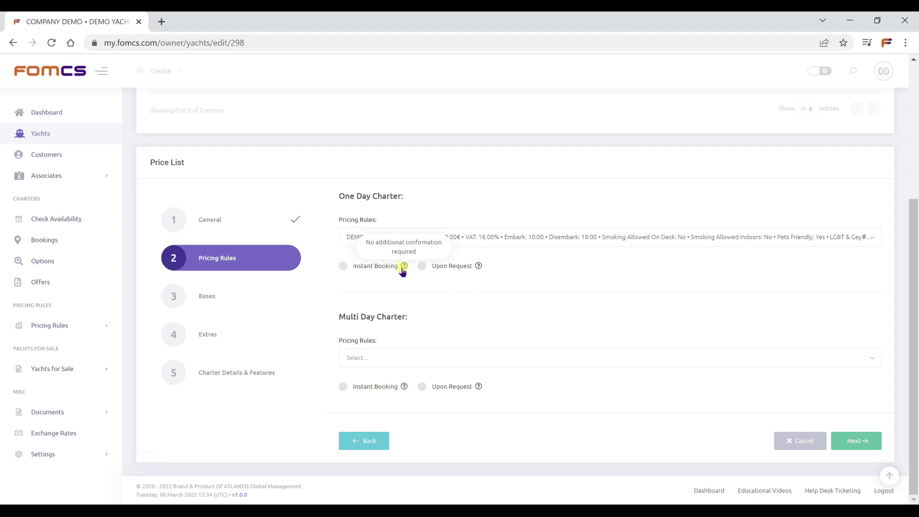
mouse_move(478, 269)
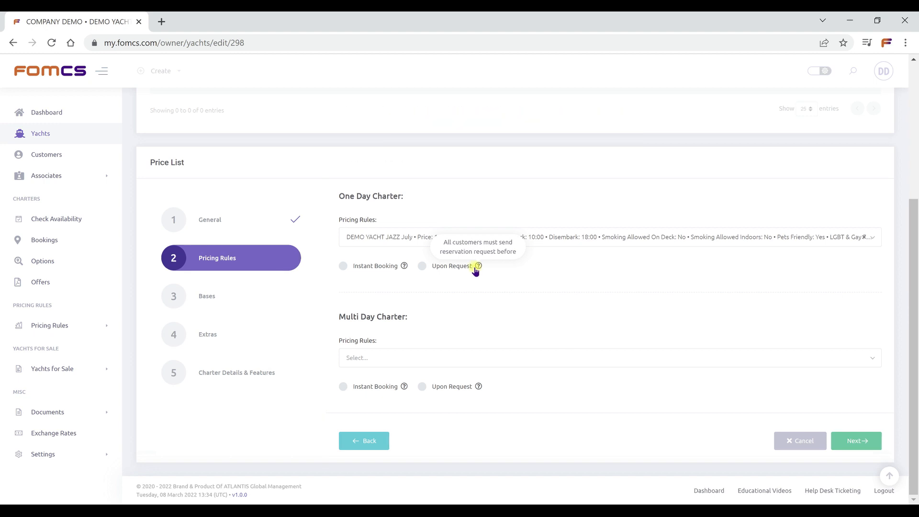
click(422, 266)
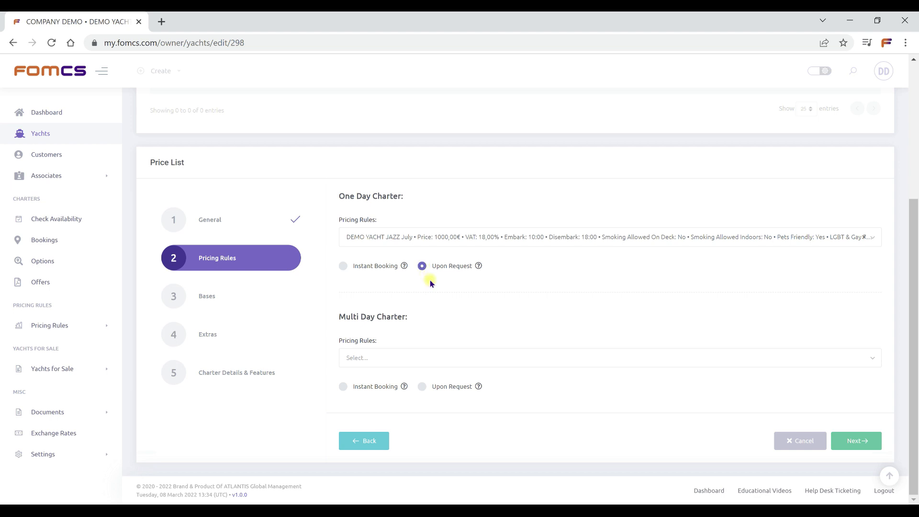
Assign the DEMO YACHT JAZZ July pricing rule to Multi Day Charter with Instant Booking, and proceed to the Bases stage.
click(545, 359)
text(jazz)
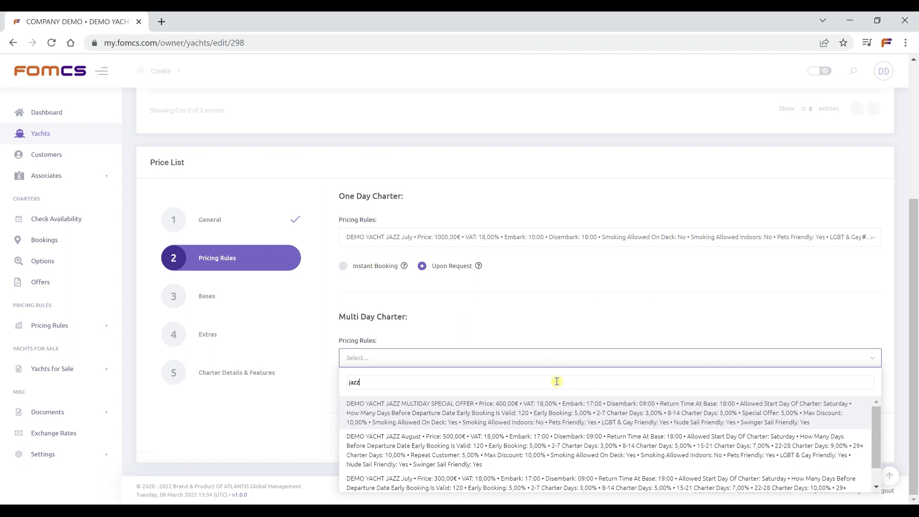
click(581, 478)
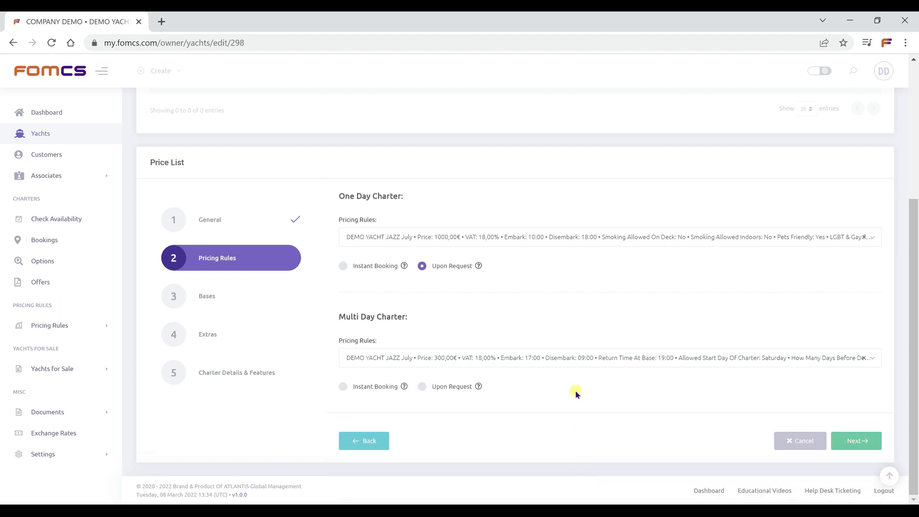
click(341, 388)
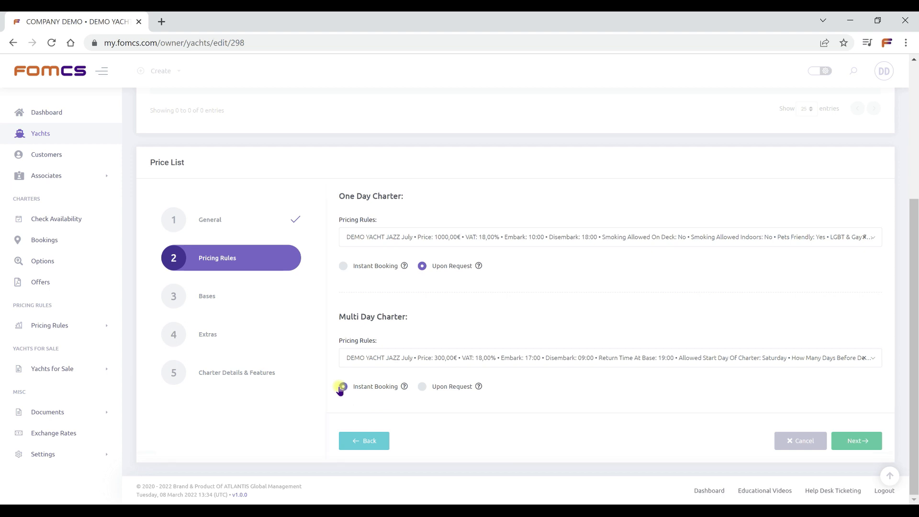
click(839, 440)
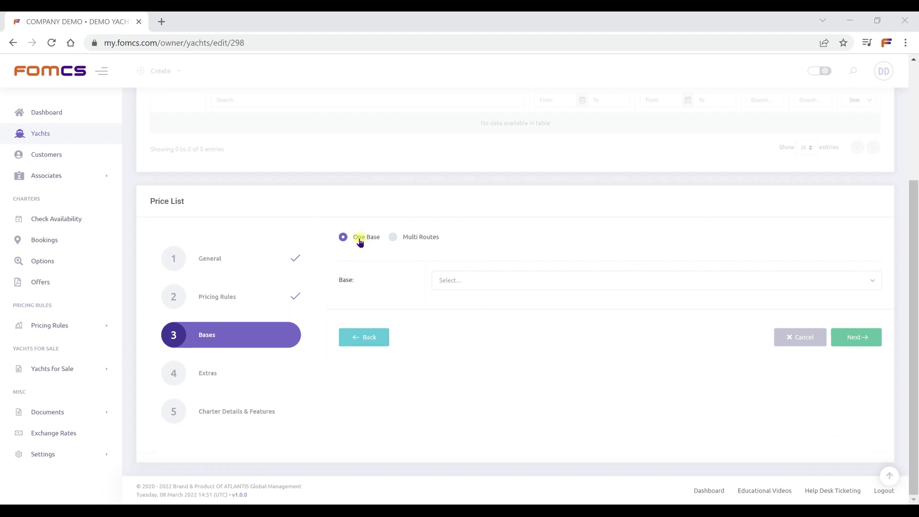
Choose Alimos Kalamaki Marina Athens as the base under the One Base option.
click(472, 281)
text(kal)
text(ama)
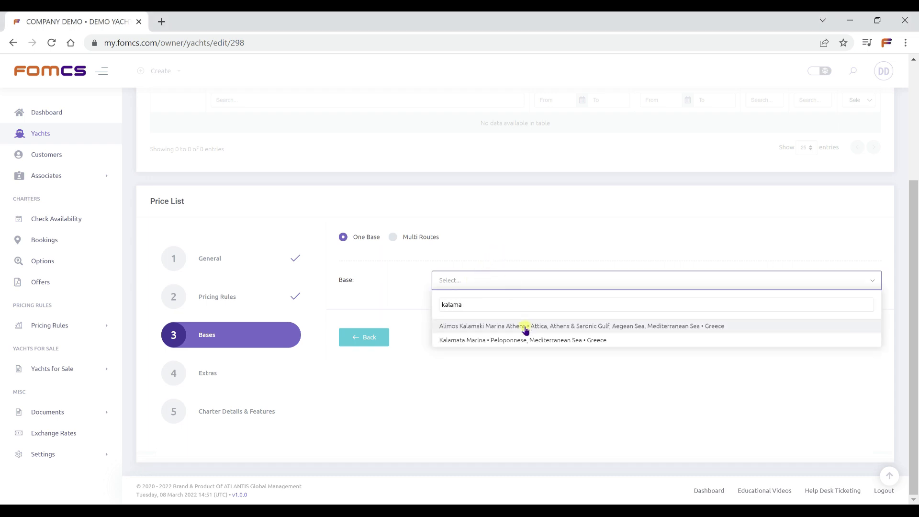
click(525, 328)
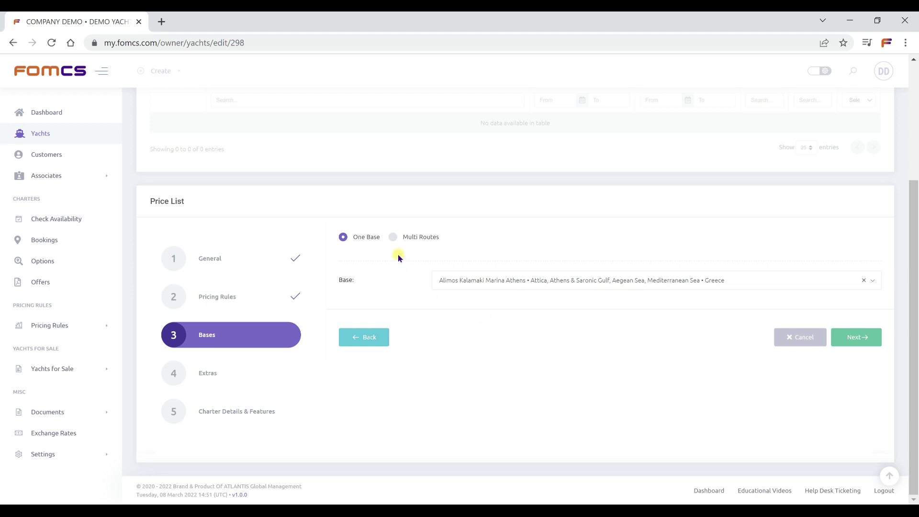
Switch the bases to Multi Routes and add a route with Alimos Kalamaki Marina Athens as its embarkation base.
click(393, 240)
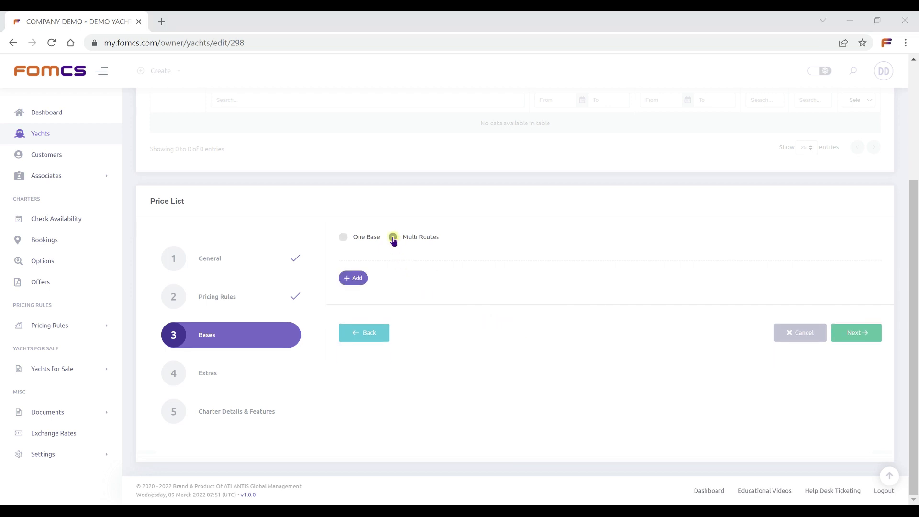
click(357, 277)
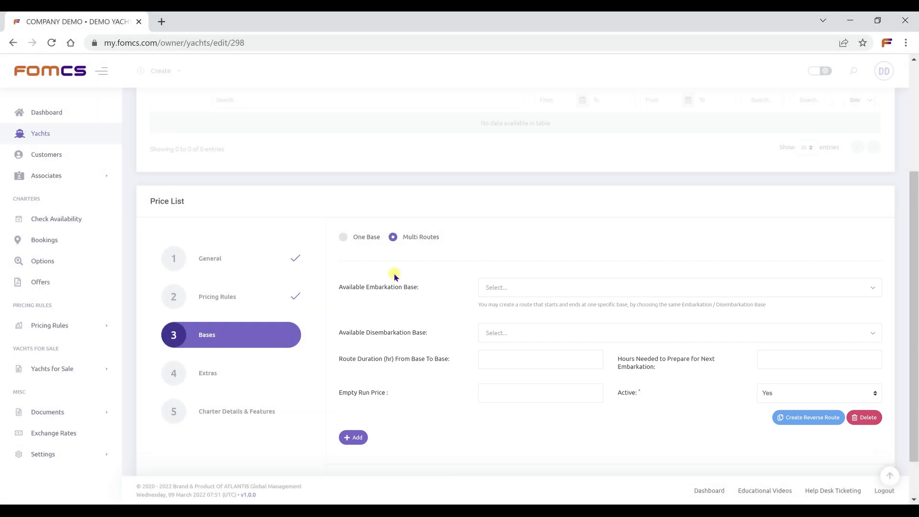
click(487, 287)
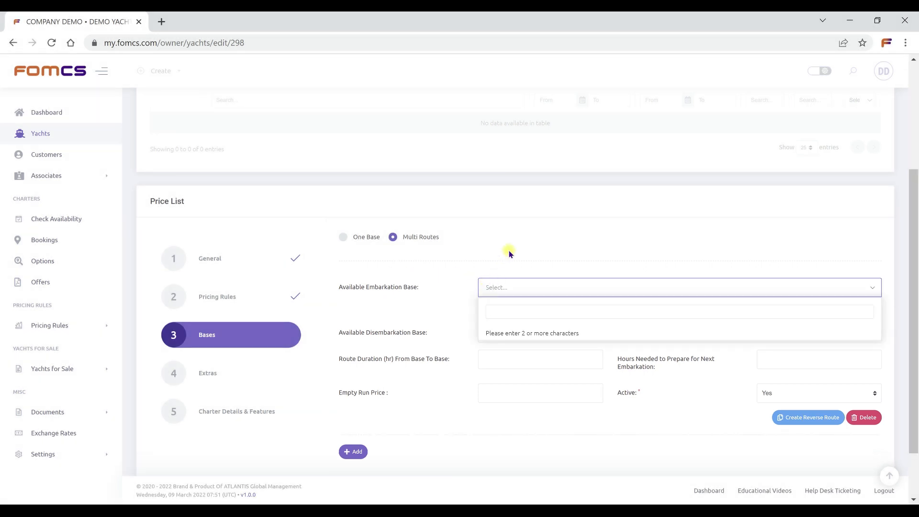
text(kalama)
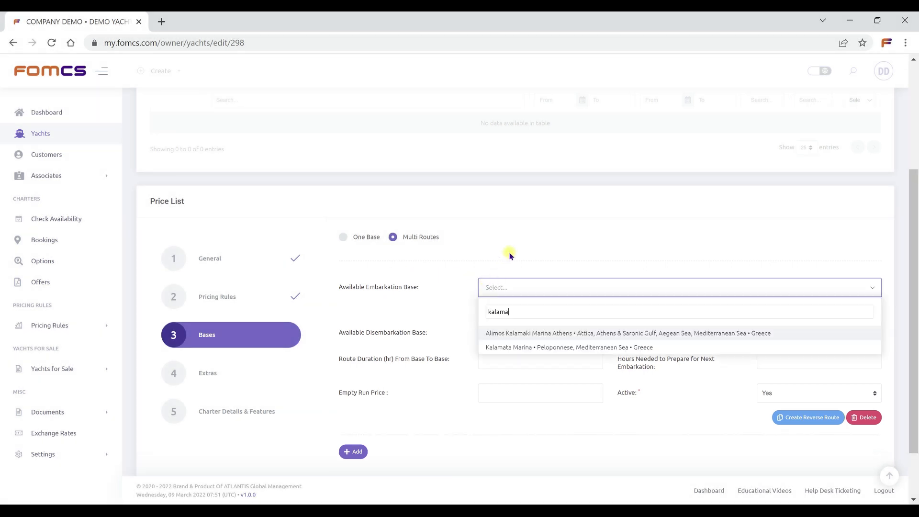
click(548, 334)
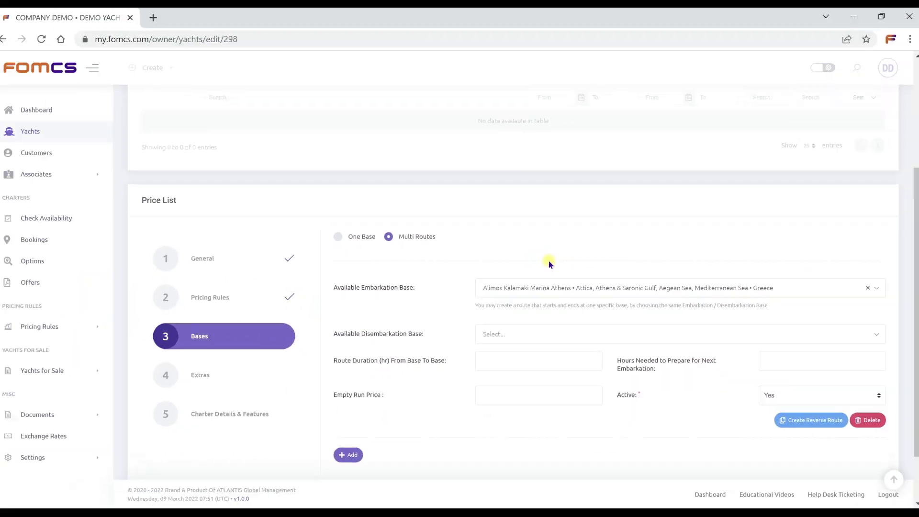
Set the route's available disembarkation base to Lavrio Main Port.
click(567, 337)
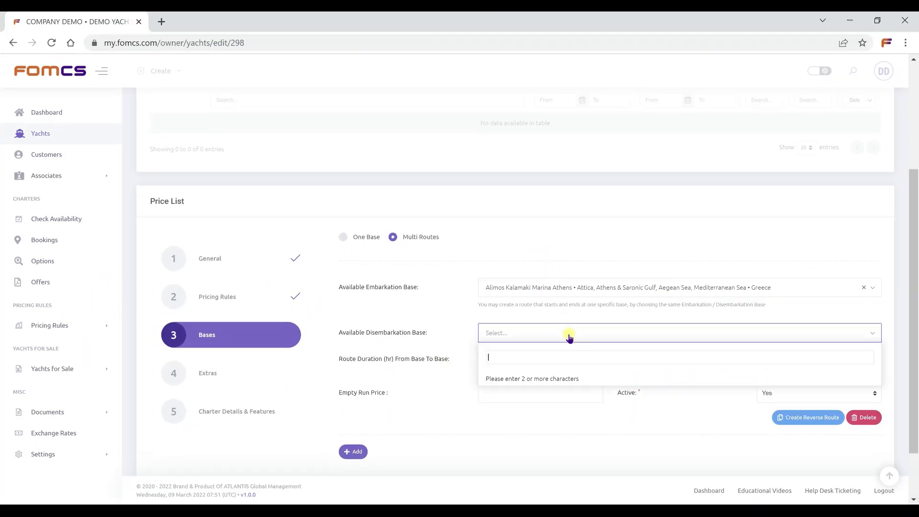
text(lavrio)
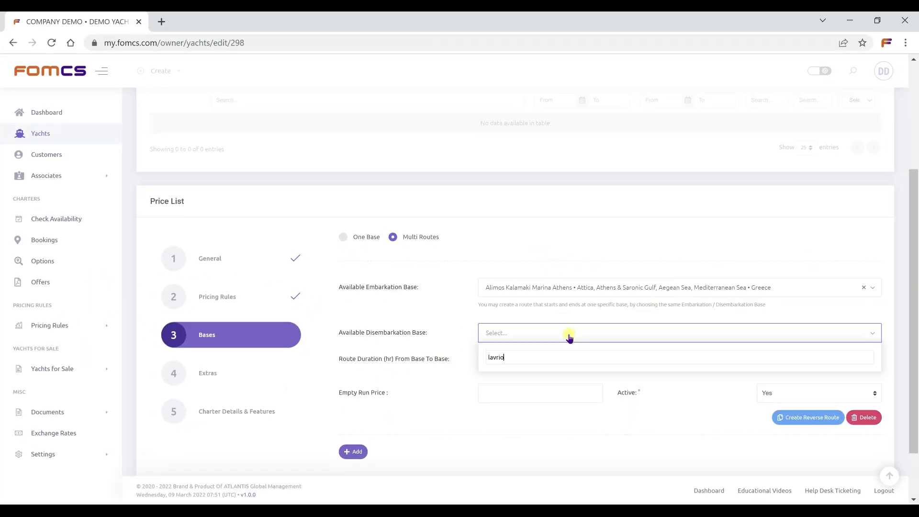
click(580, 378)
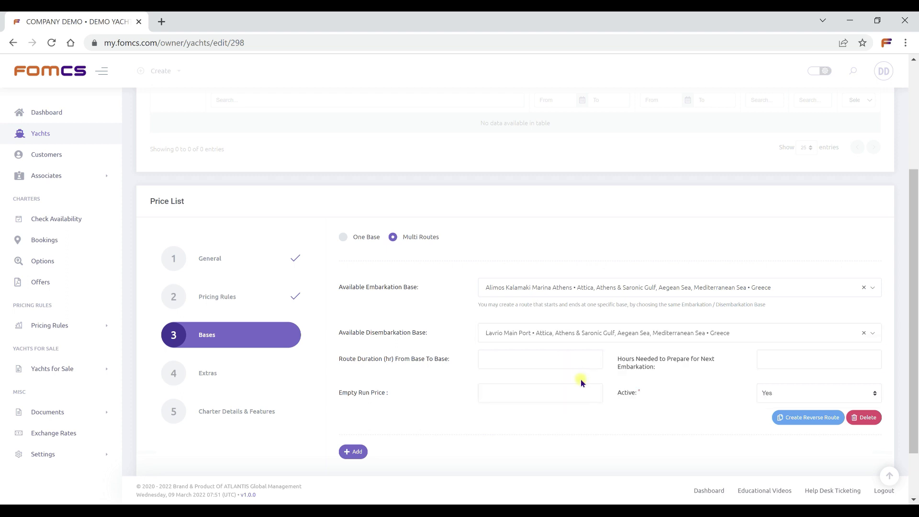
Set the route duration to 5 hours and the preparation time for the next embarkation to 3 hours.
click(584, 359)
text(5)
click(583, 378)
click(774, 362)
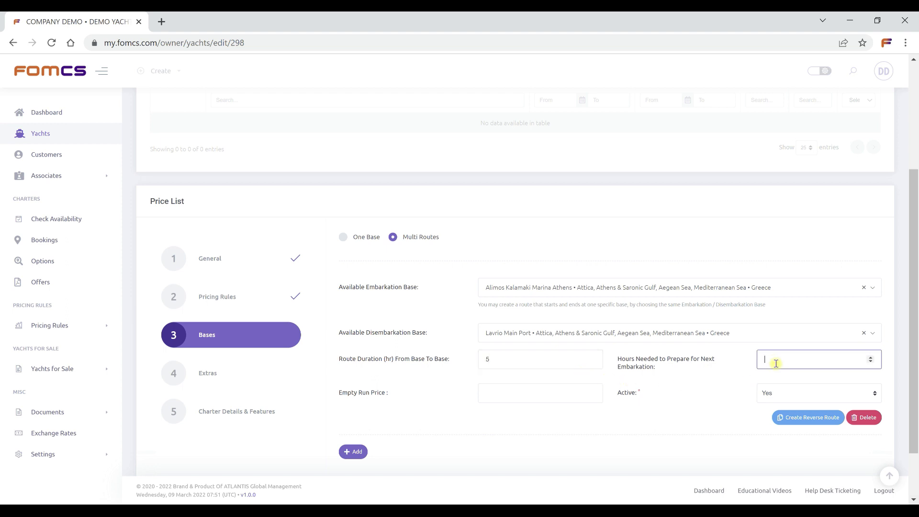
click(776, 372)
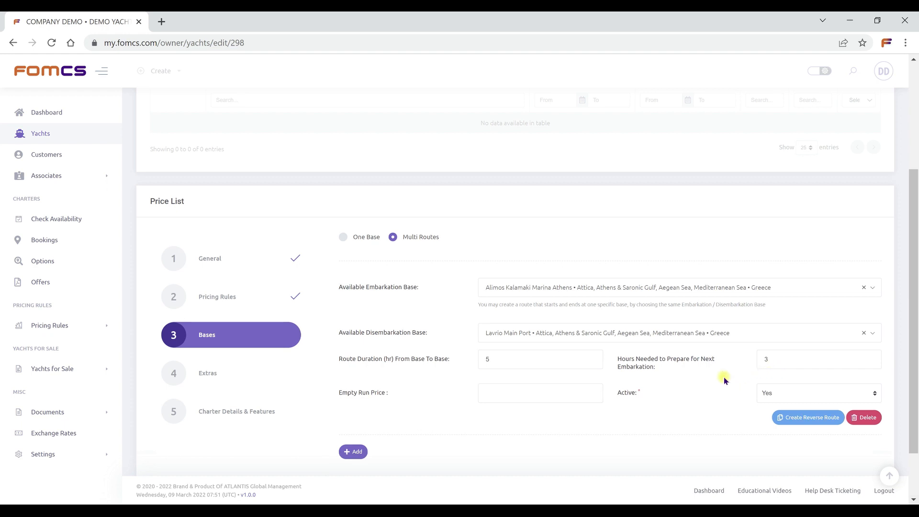
Set the route's empty run price to 200.
click(592, 388)
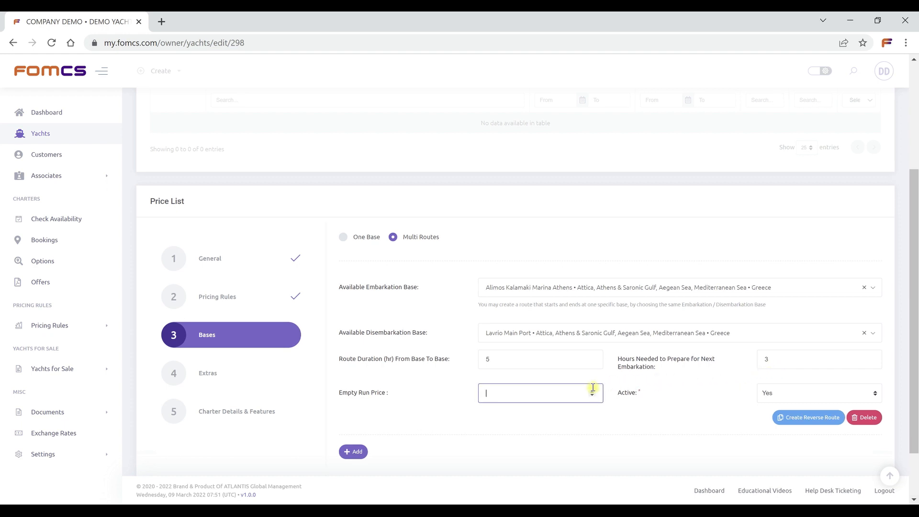
text(200)
click(647, 391)
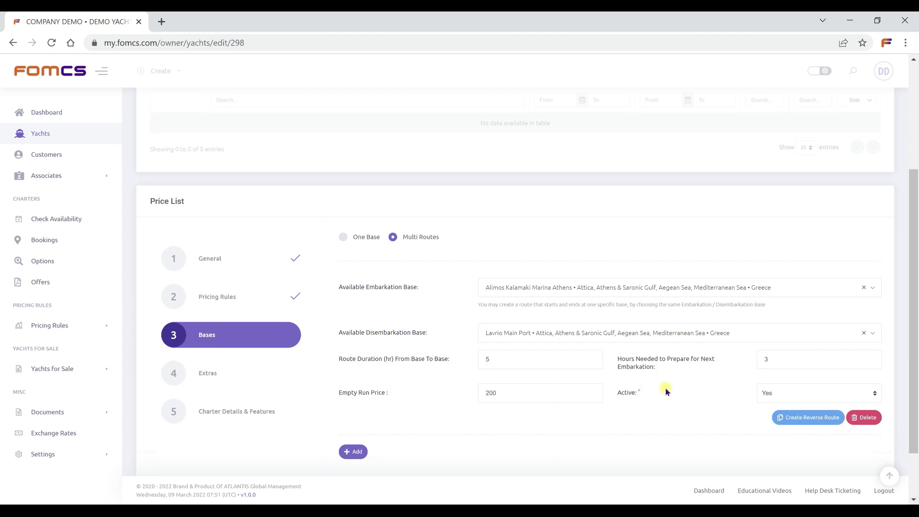
Keep the Alimos Kalamaki to Lavrio route active and create its reverse route.
click(771, 392)
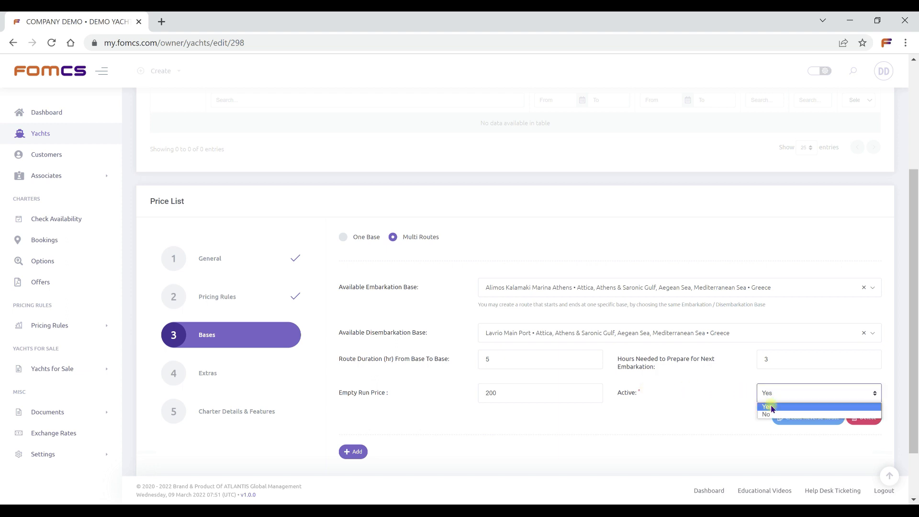
click(768, 410)
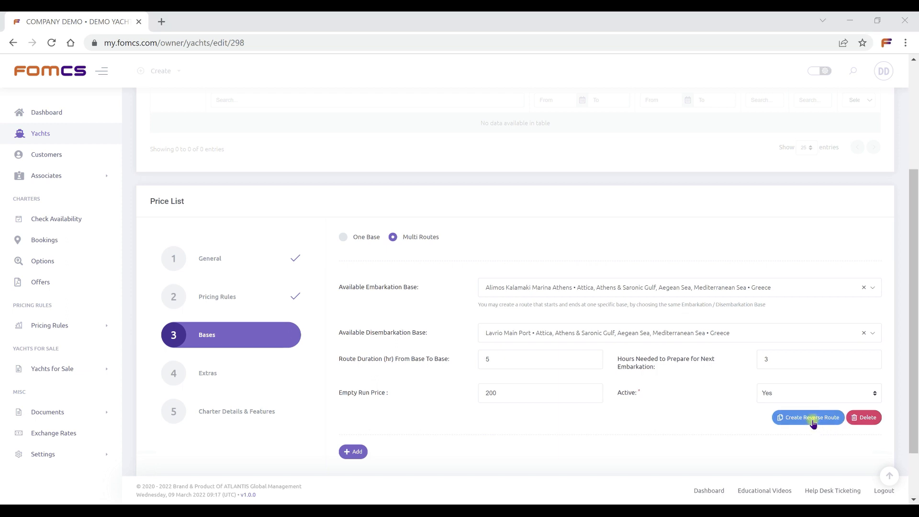
click(813, 418)
scroll(813, 423, down, 5)
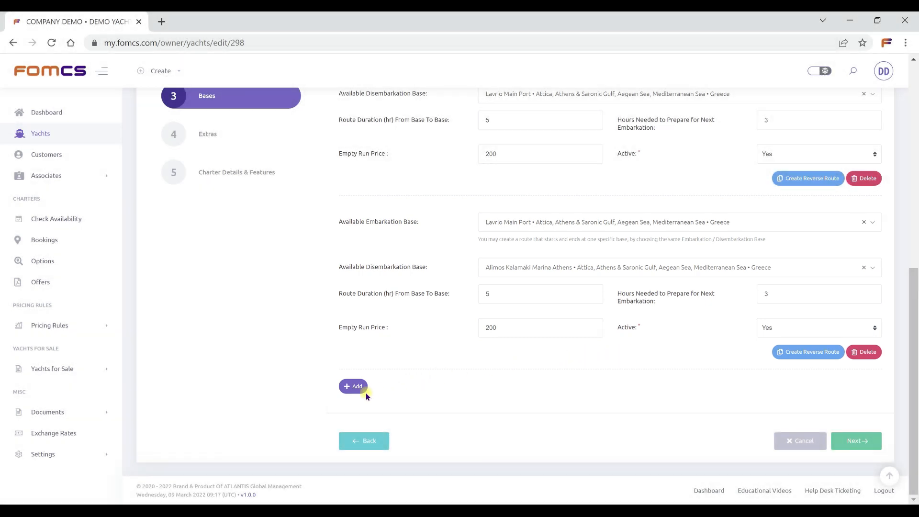
Add a route with Alimos Kalamaki Marina Athens as both its embarkation and disembarkation base.
click(354, 387)
scroll(513, 364, down, 3)
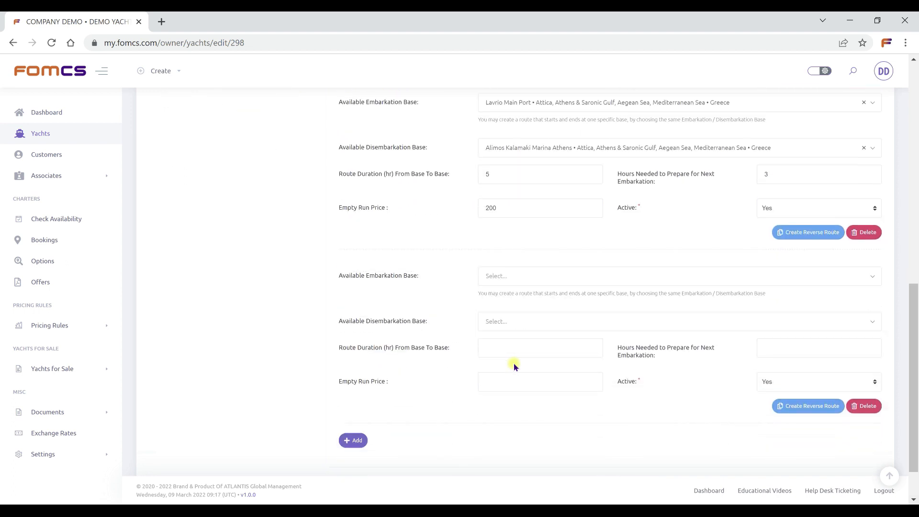
click(638, 283)
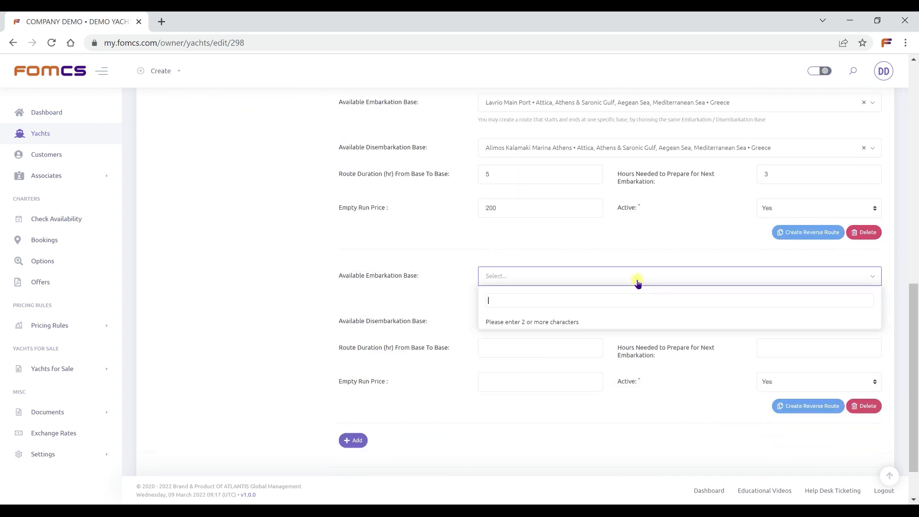
text(kalama)
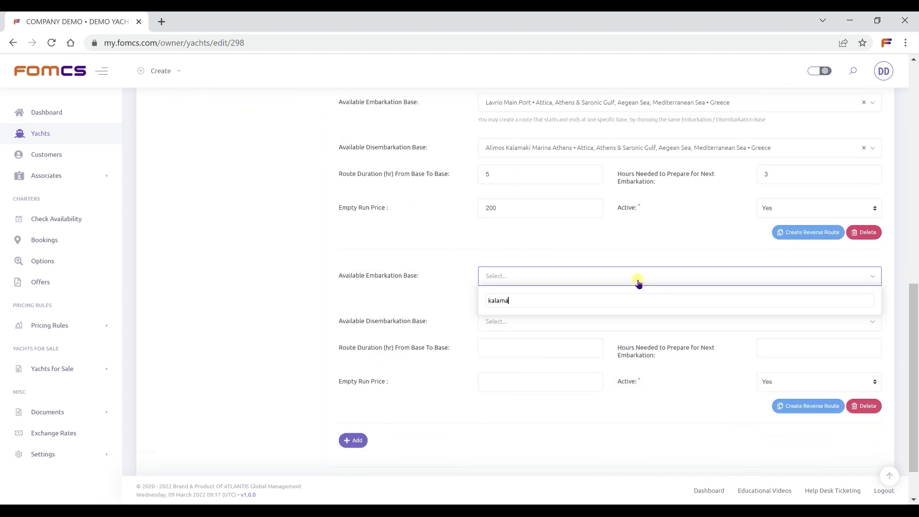
click(633, 322)
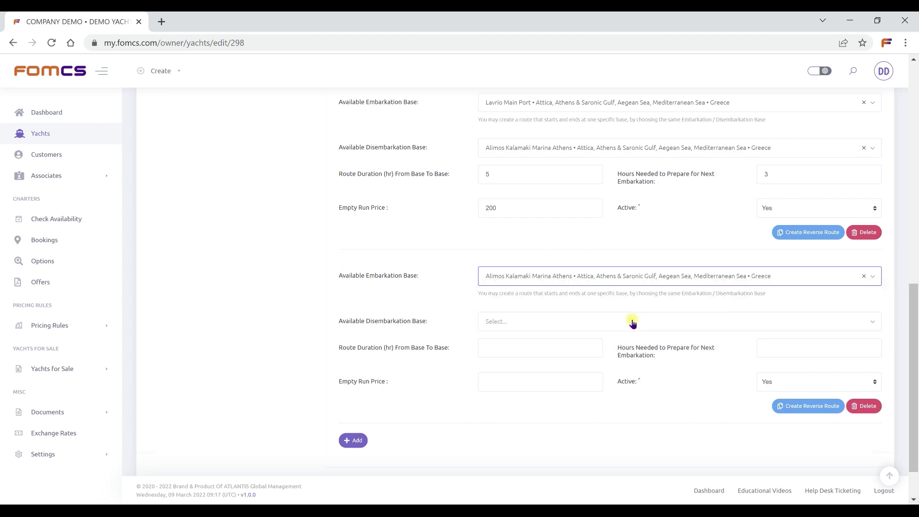
click(633, 322)
text(kalama)
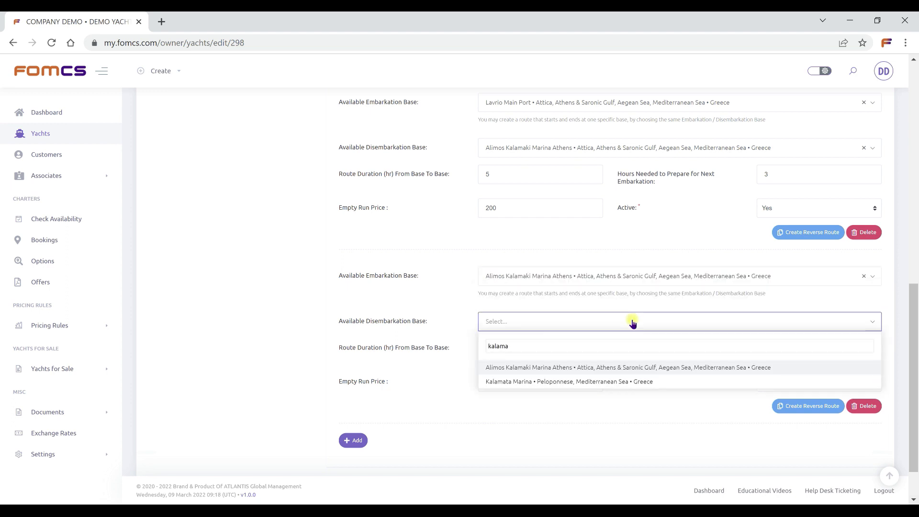
click(643, 365)
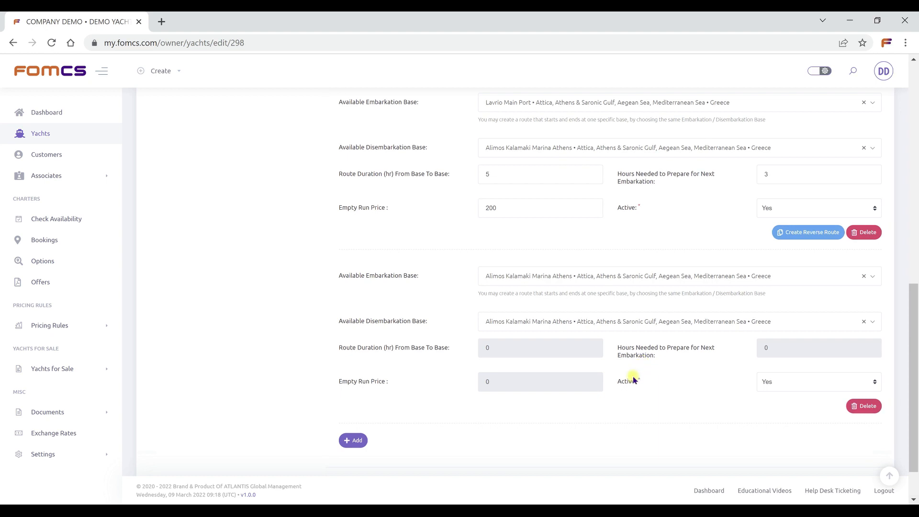
Add another route with Lavrio Main Port as both its embarkation and disembarkation base.
click(355, 439)
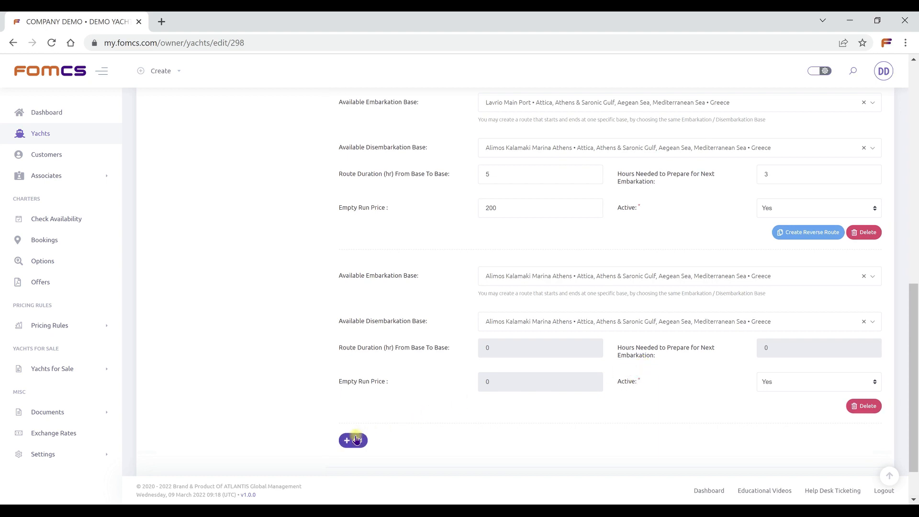
scroll(438, 364, down, 3)
click(578, 270)
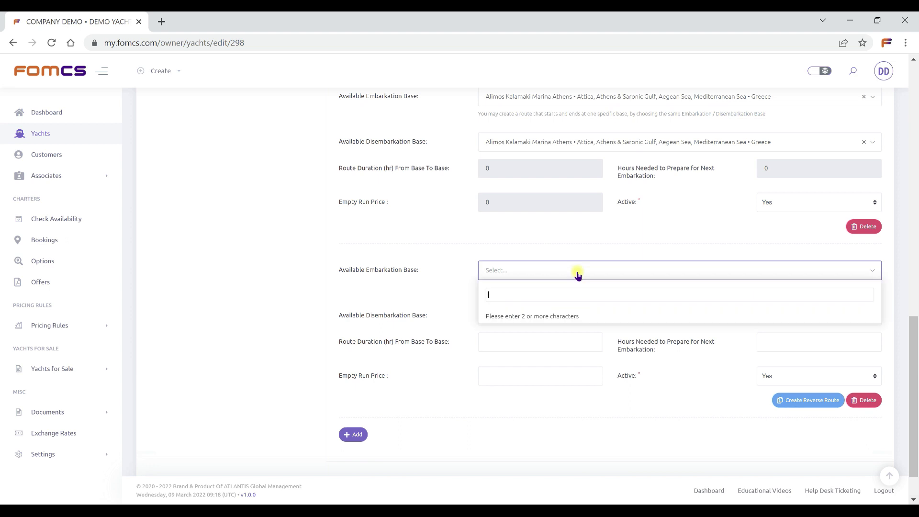
text(lavrio)
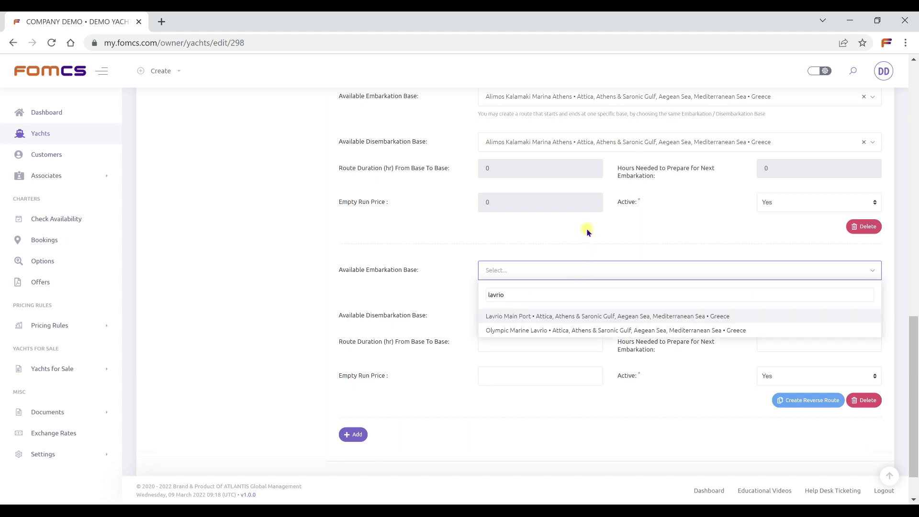
click(568, 316)
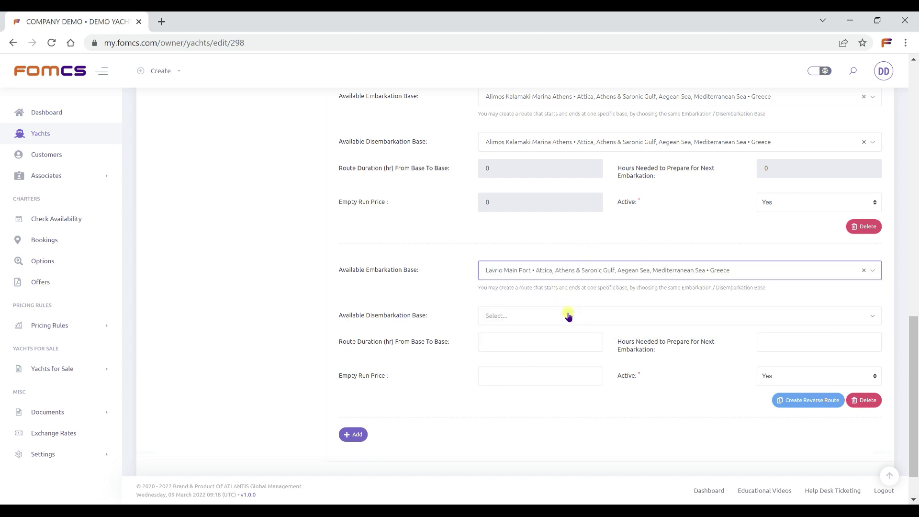
click(568, 316)
text(lavrio)
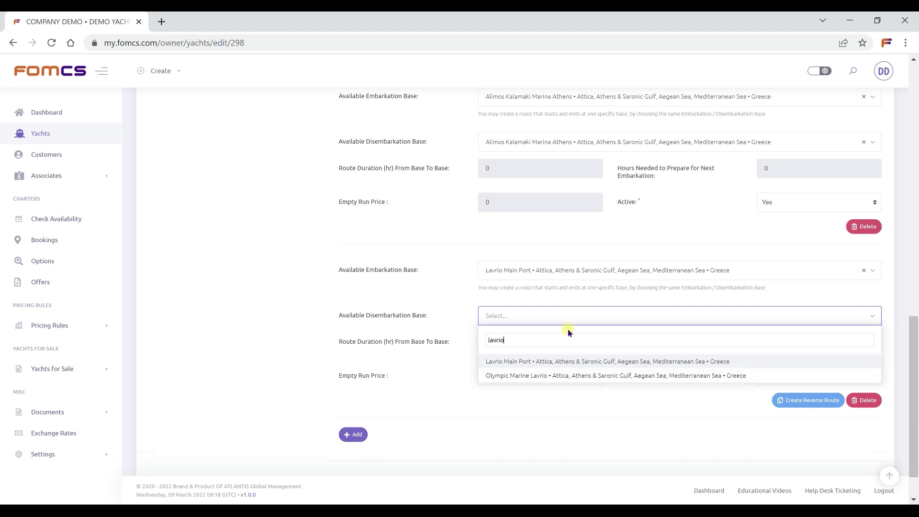
click(574, 361)
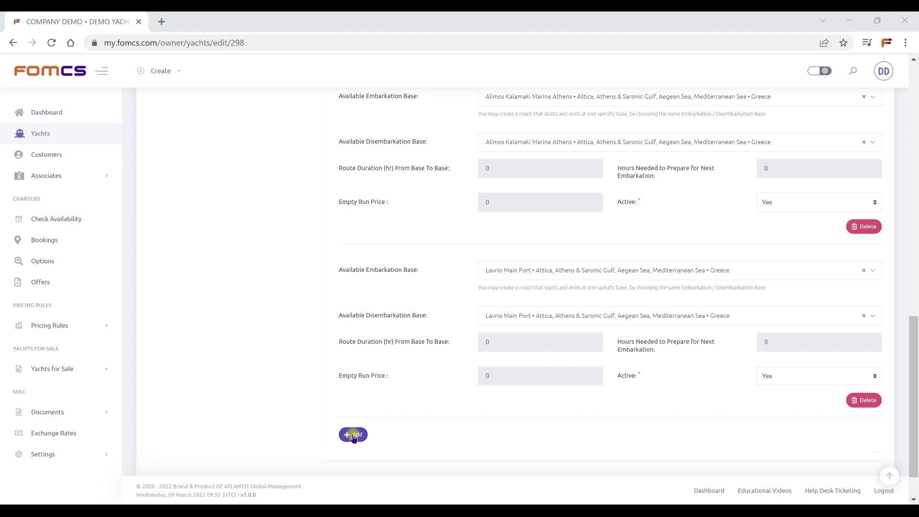
Add a route from Alimos Kalamaki Marina Athens to Santorini Cruise Port Skala Fira.
click(355, 434)
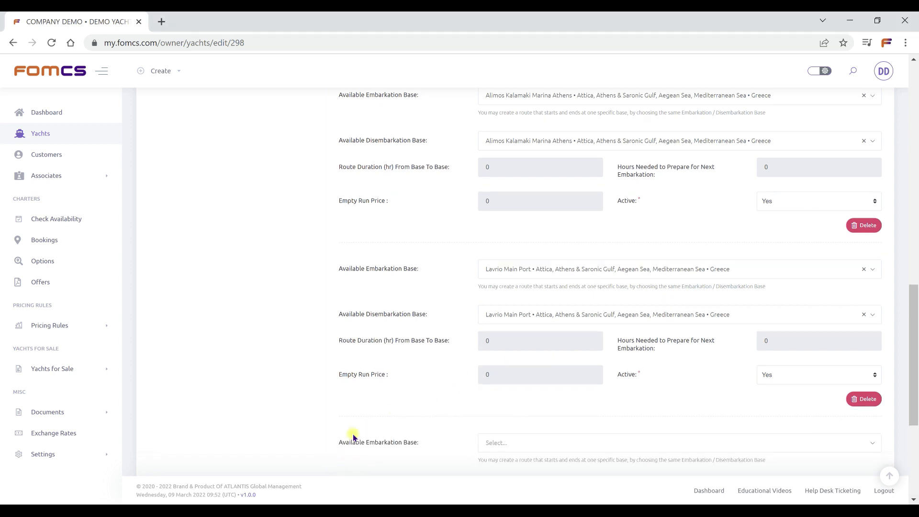
scroll(500, 353, down, 4)
click(530, 263)
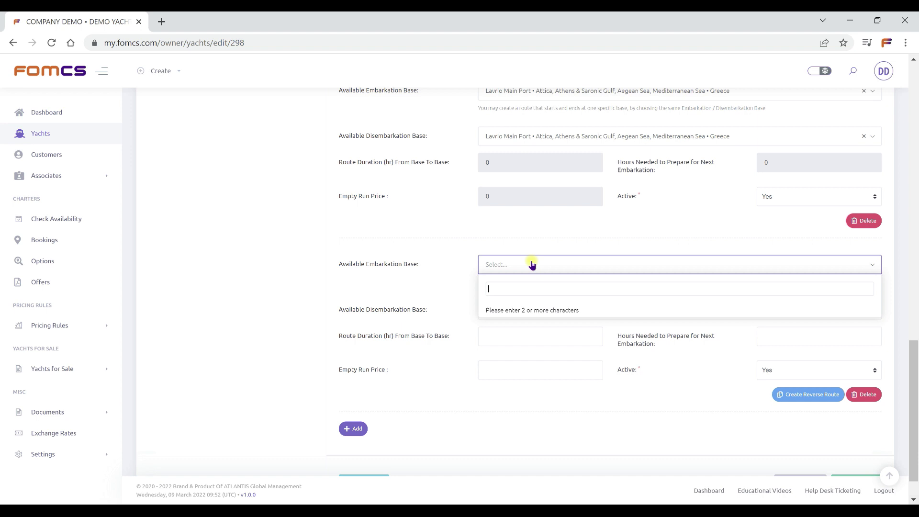
text(kalama)
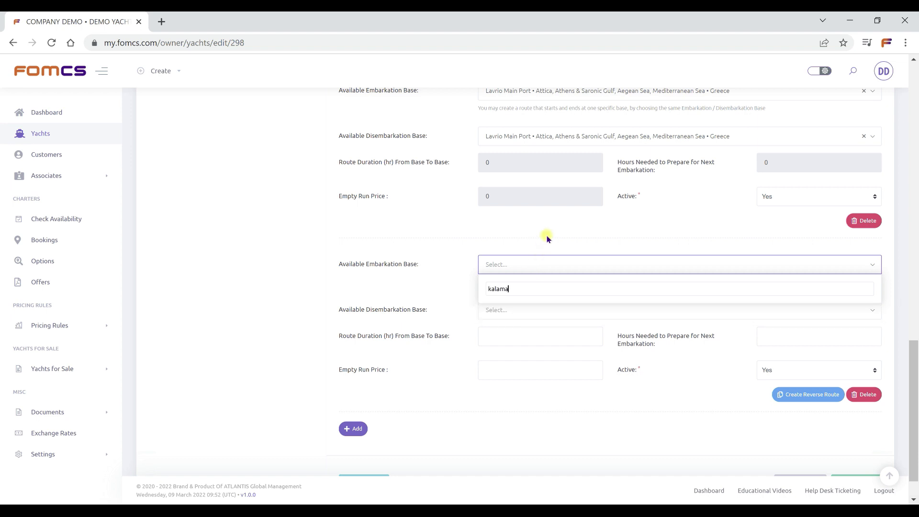
click(551, 309)
click(551, 308)
text(santo)
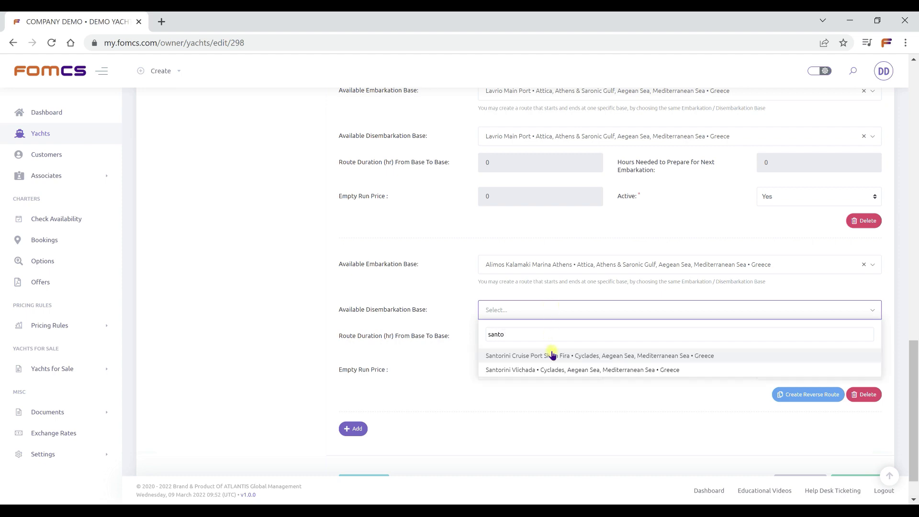
click(552, 354)
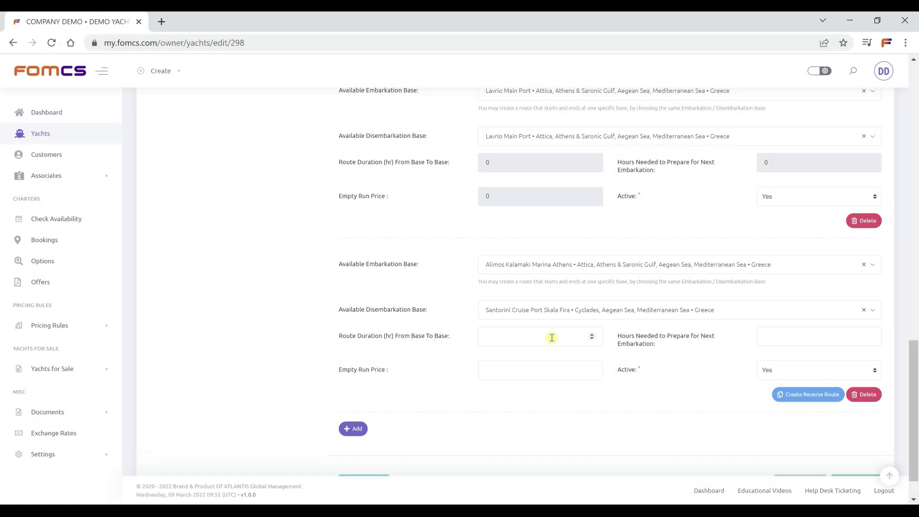
Set the Santorini route's duration to 10 hours, preparation time for the next embarkation to 3 hours, and empty run price to 500.
click(551, 337)
text(10)
click(656, 357)
click(763, 337)
text(3)
click(741, 346)
click(588, 364)
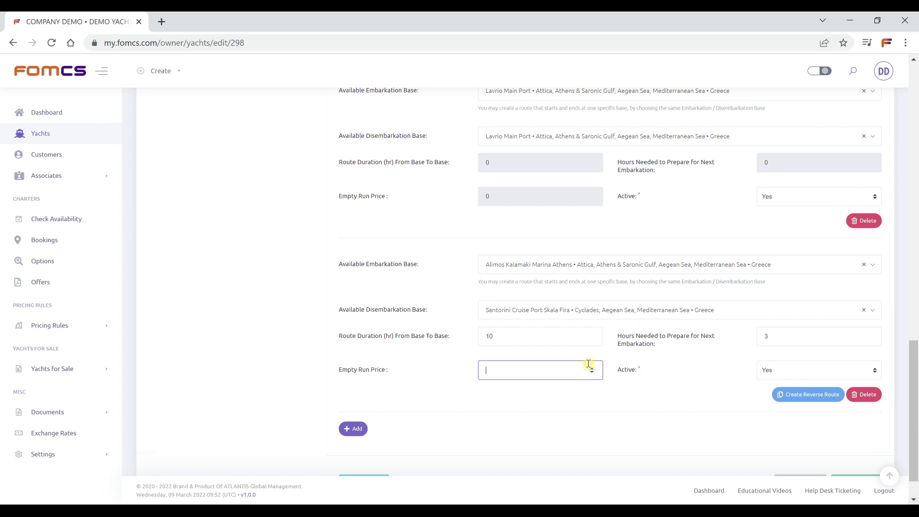
text(500)
click(672, 366)
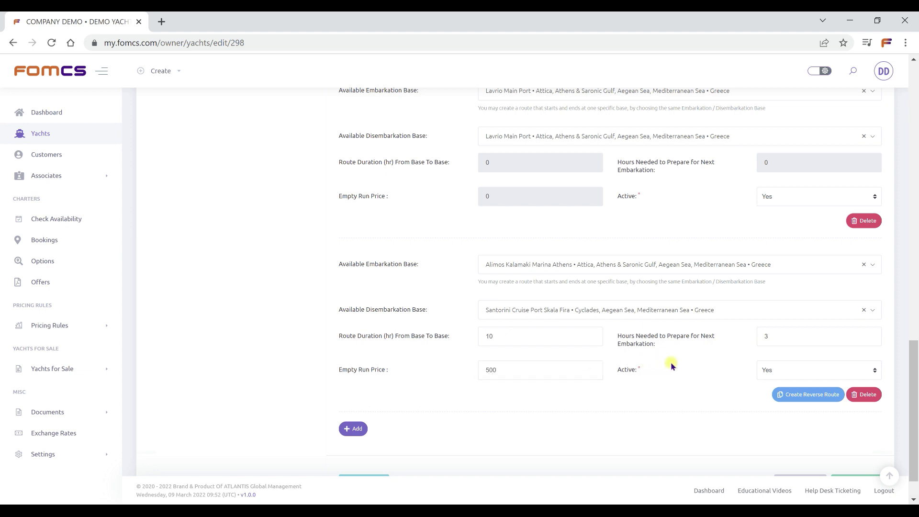
Create the reverse of the Alimos Kalamaki to Santorini route and proceed to the price list's extras.
click(809, 394)
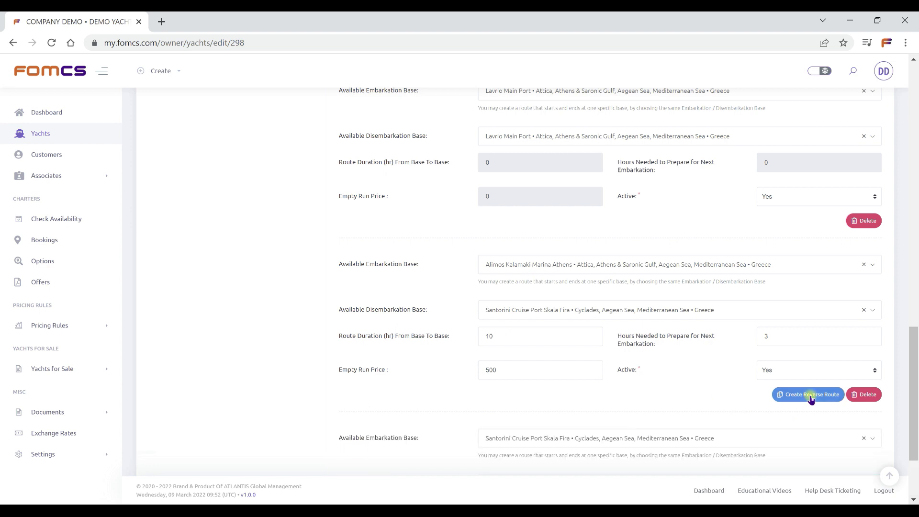
scroll(810, 399, down, 1)
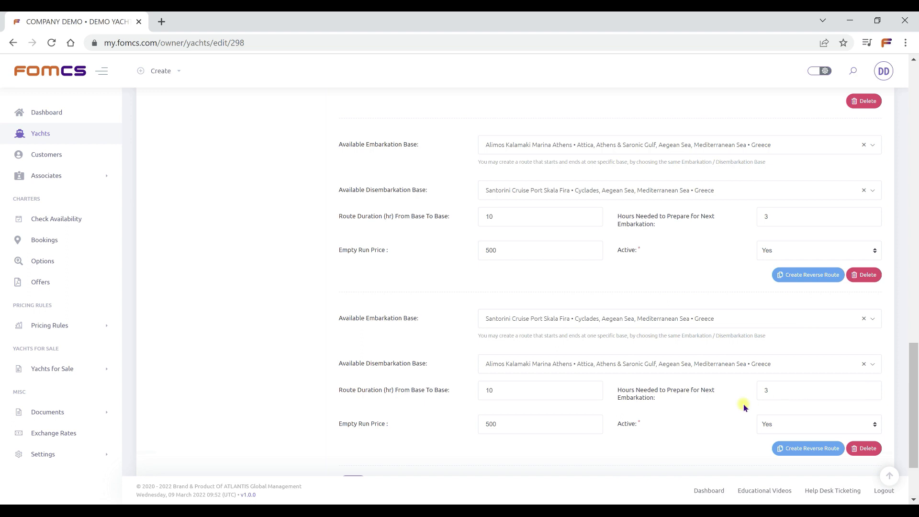
scroll(717, 415, down, 2)
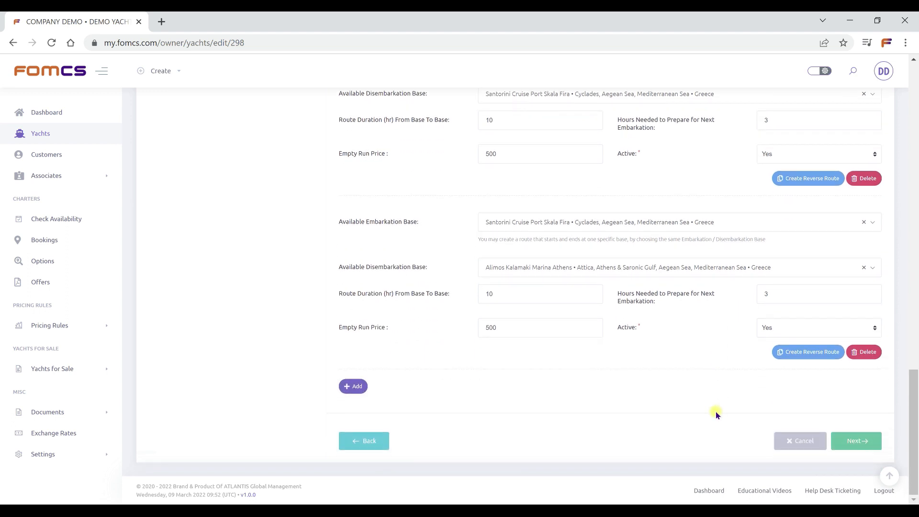
click(855, 441)
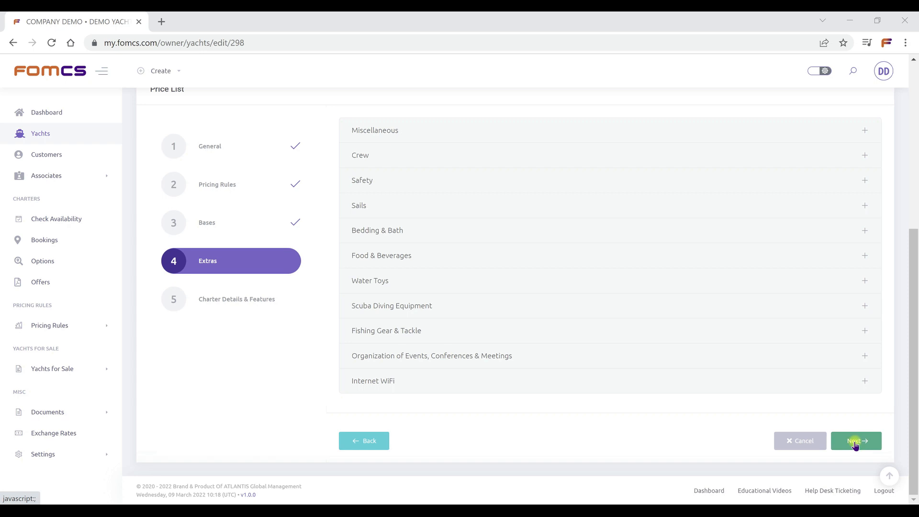
Enable the miscellaneous extra Early Embarkation Before 12:00' Base / Local Time at 100 €, calculated Per Charter.
click(757, 132)
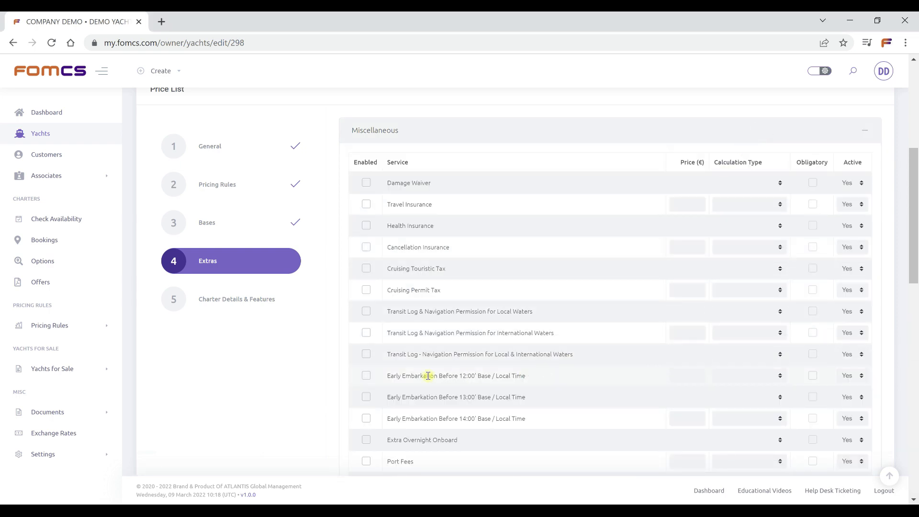
click(367, 377)
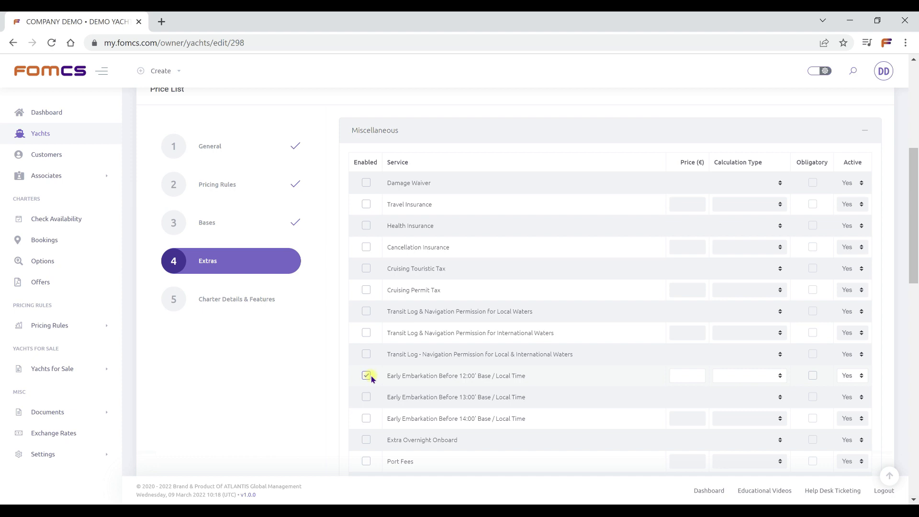
click(672, 374)
text(100)
click(644, 375)
click(749, 376)
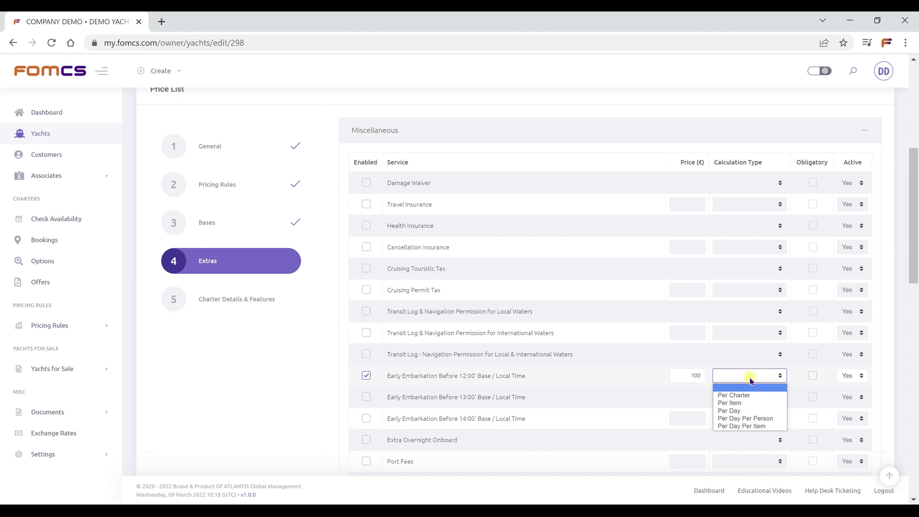
click(747, 395)
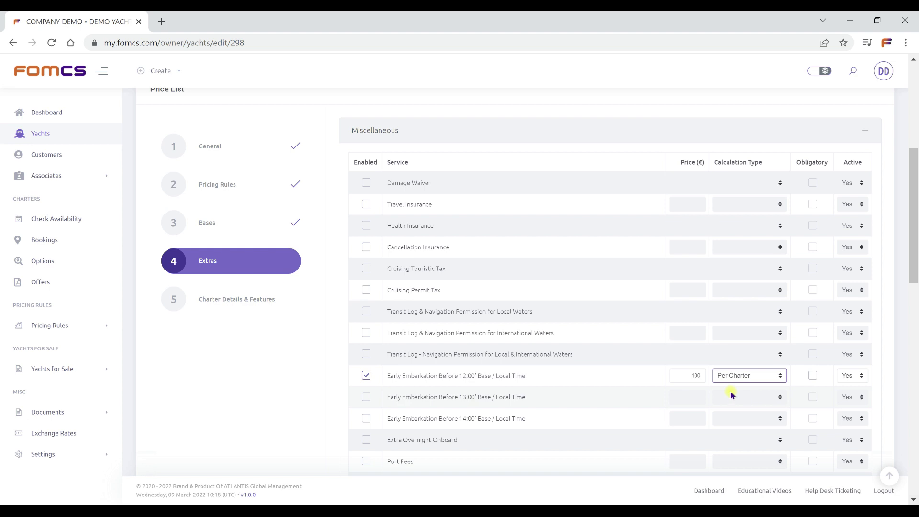
click(315, 381)
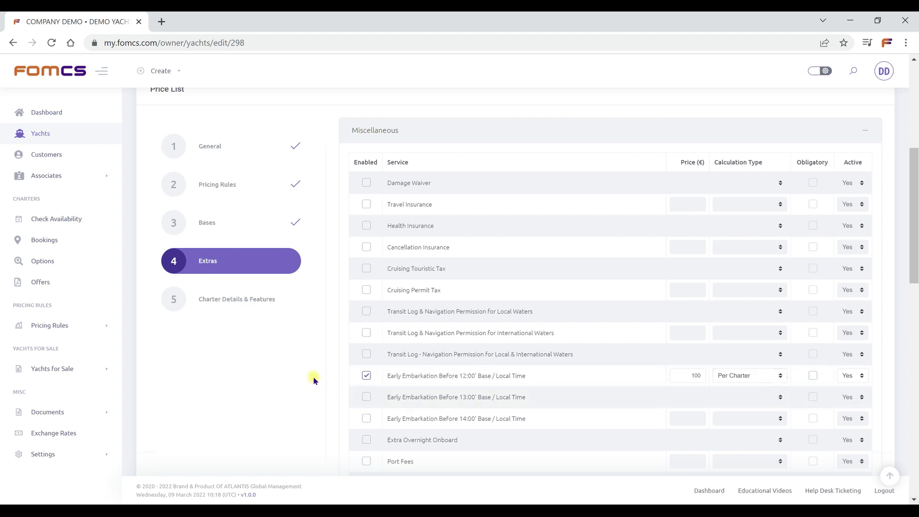
Enable the Final Cleaning Service extra at 200 €, calculated Per Charter.
scroll(315, 380, down, 3)
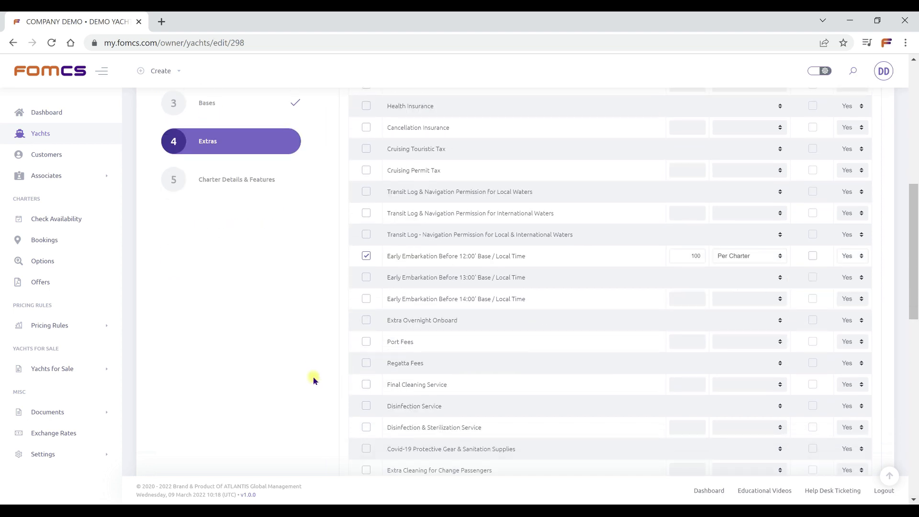
click(364, 386)
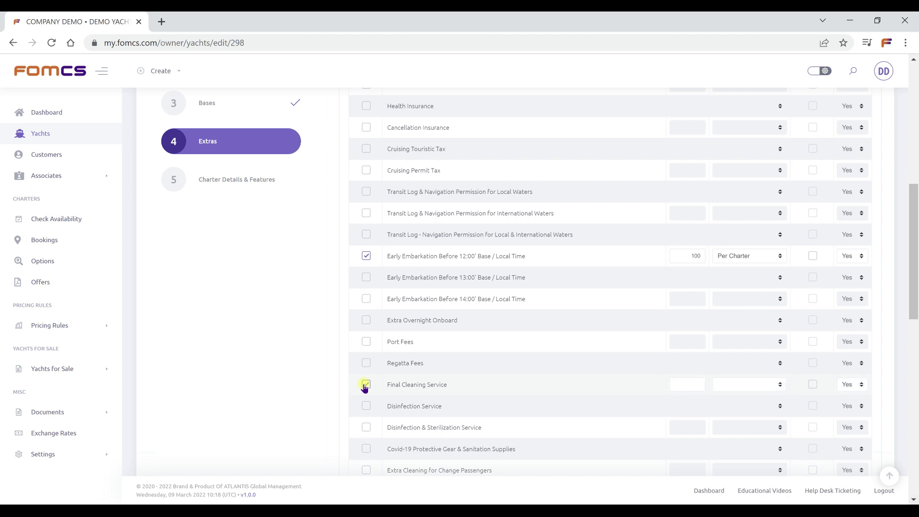
click(673, 383)
text(200)
key(Tab)
click(727, 386)
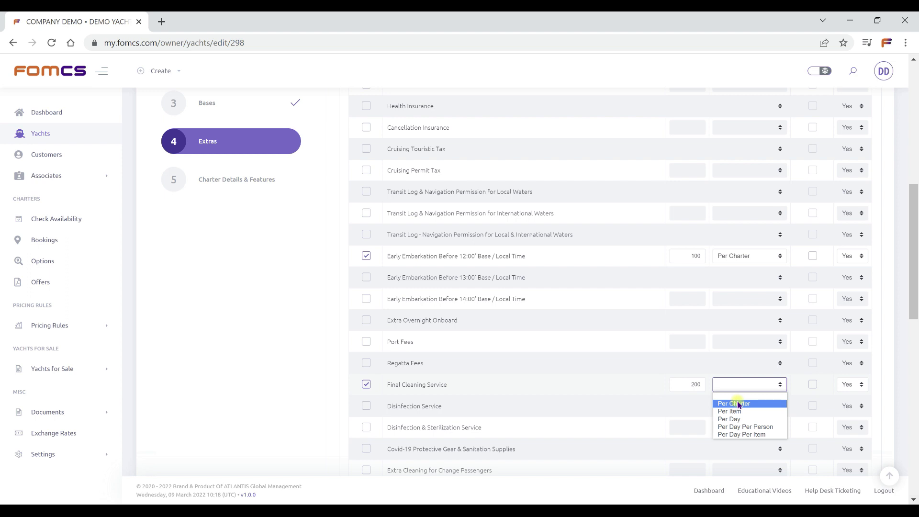
click(739, 404)
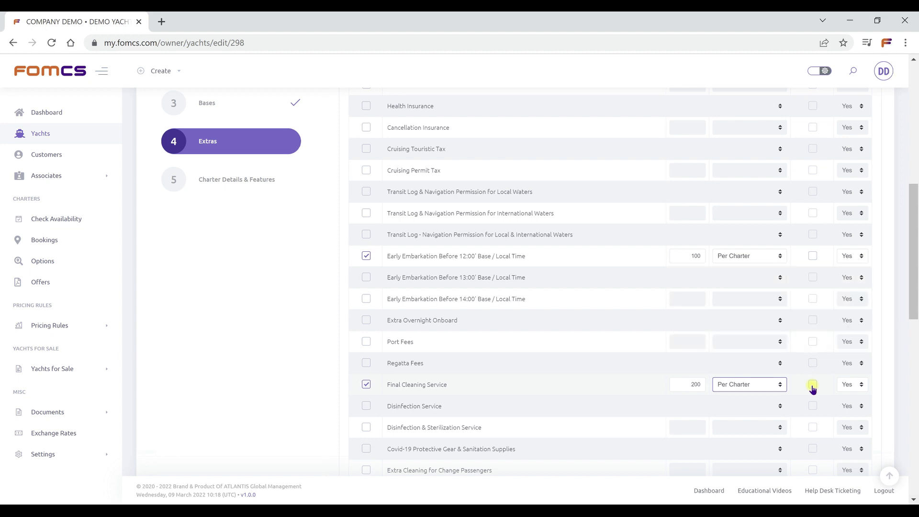
Make the Final Cleaning Service obligatory and enable the food-included crew extras Skipper at 180 € and Hostess at 140 €, both Per Day.
click(812, 385)
scroll(812, 388, up, 3)
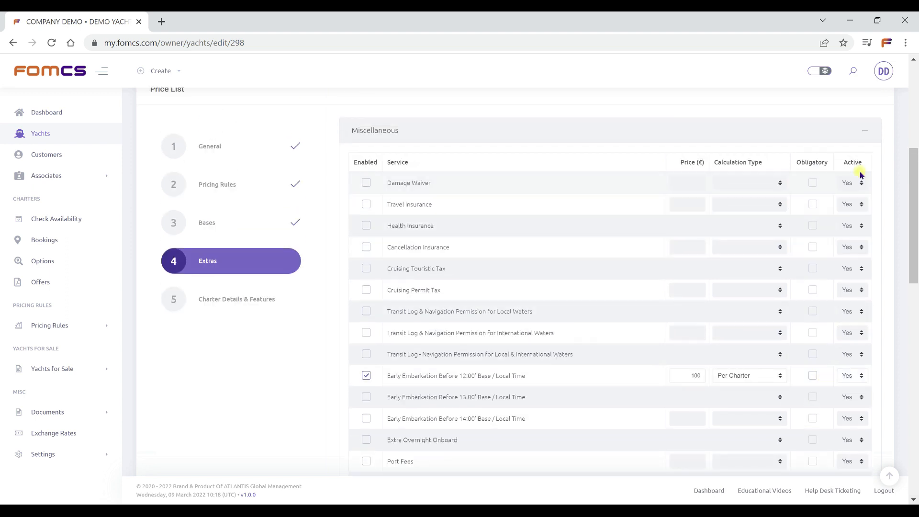
click(864, 130)
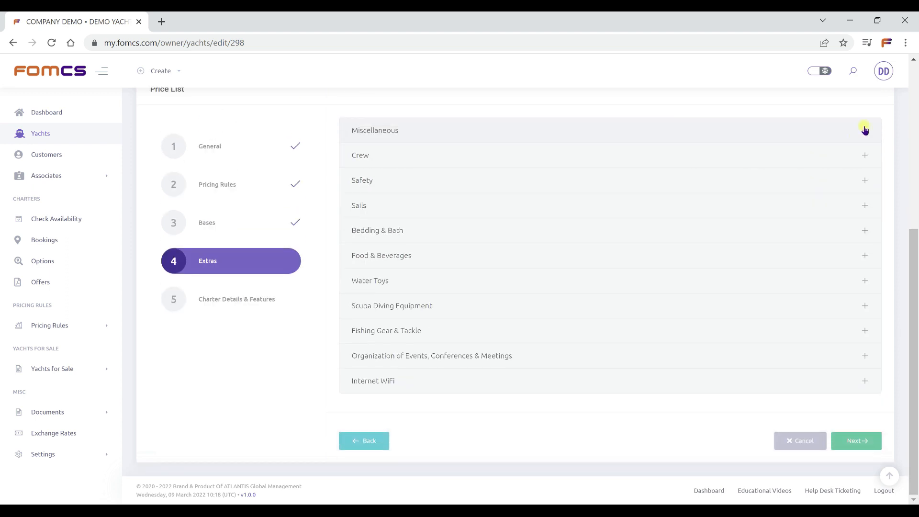
click(800, 153)
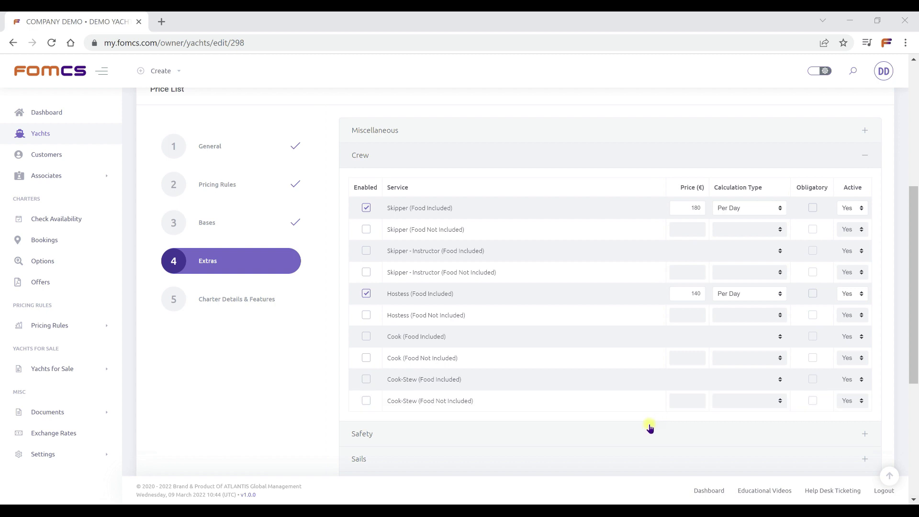
Enable the Automatic Inflatable Life Vest safety extra at 10 € and the Kayak water toy at 20 €, both calculated Per Day Per Item.
click(649, 433)
scroll(650, 425, down, 3)
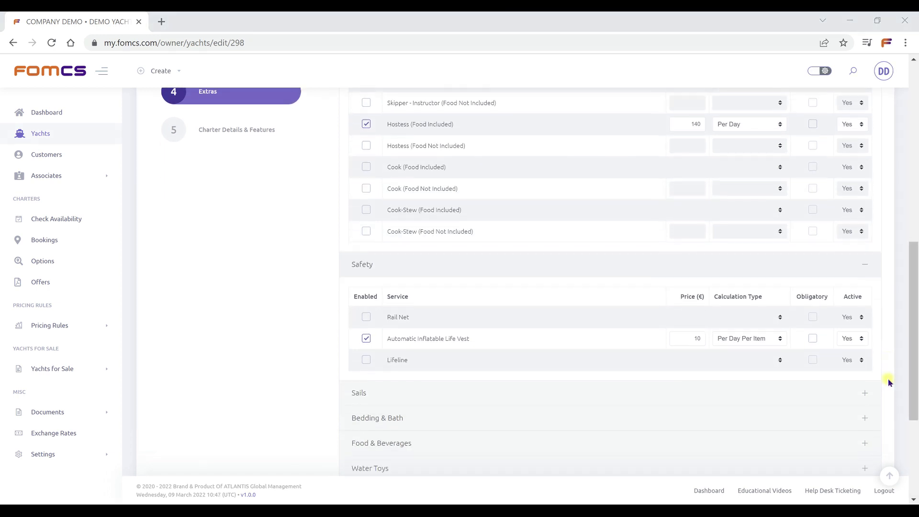
scroll(889, 381, down, 3)
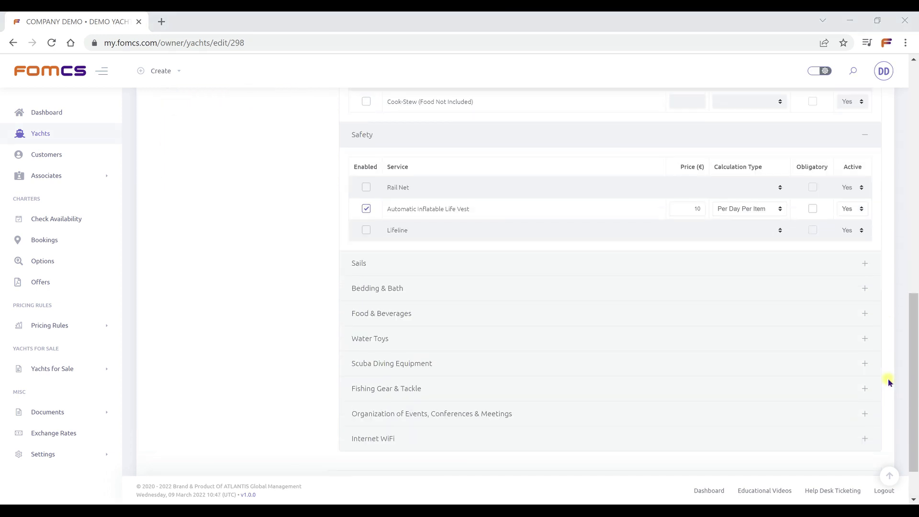
click(683, 342)
scroll(683, 344, down, 1)
click(366, 374)
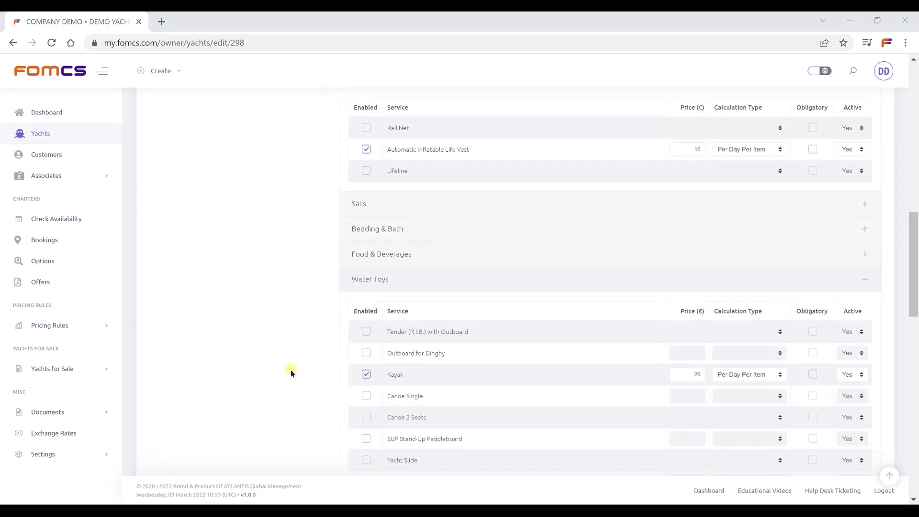
Enable Linen Set at 20 € and Beach Towel at 15 € Per Item, plus American Breakfast at 20 € and Brunch at 30 € Per Day Per Person.
click(448, 228)
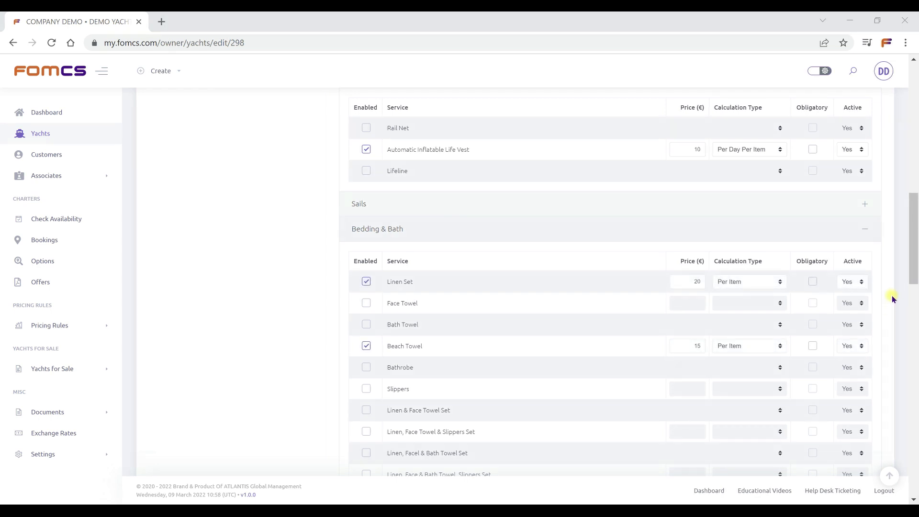
click(866, 229)
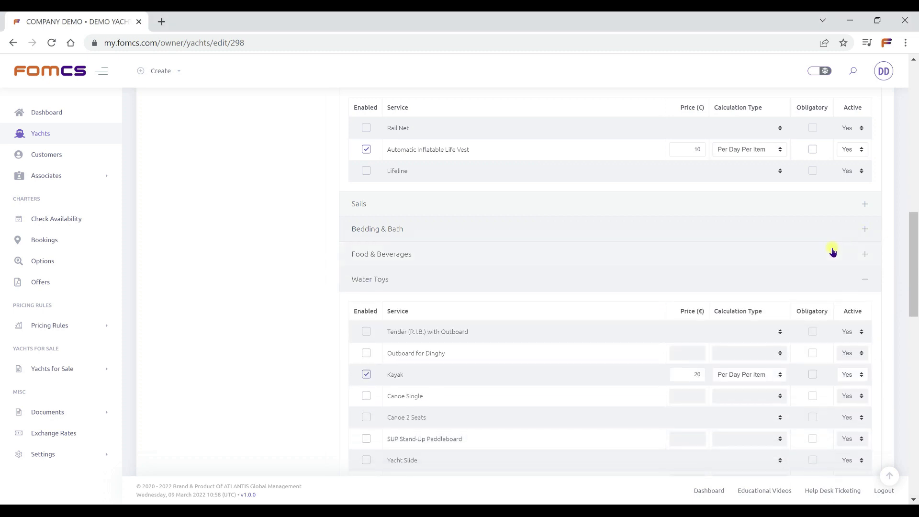
click(827, 254)
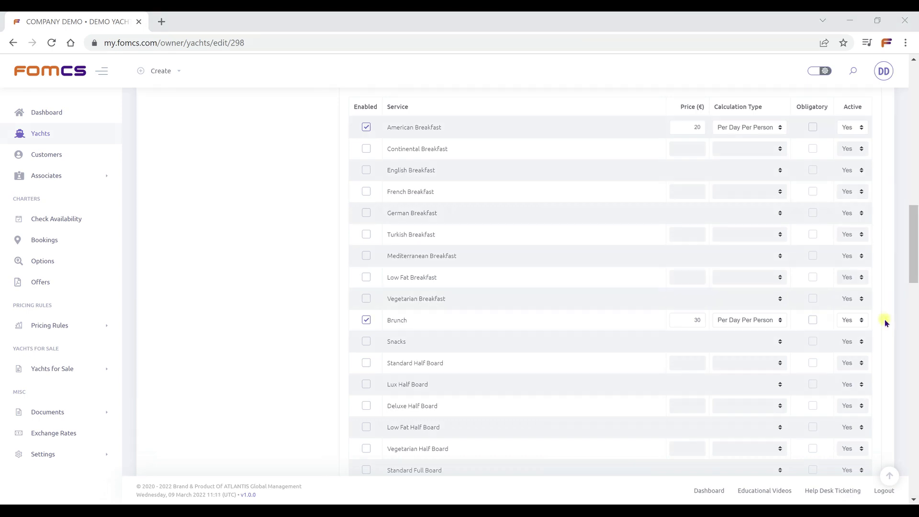
Describe cruising fuel, crew and local taxes as included, and tender fuel, berthing and customs fees and crew tips as not included; save the price list.
scroll(885, 320, down, 4)
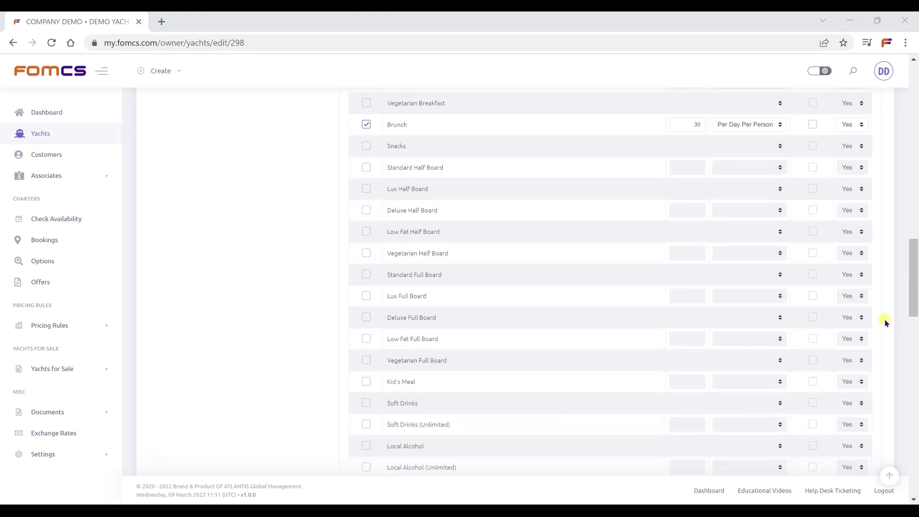
scroll(884, 320, down, 15)
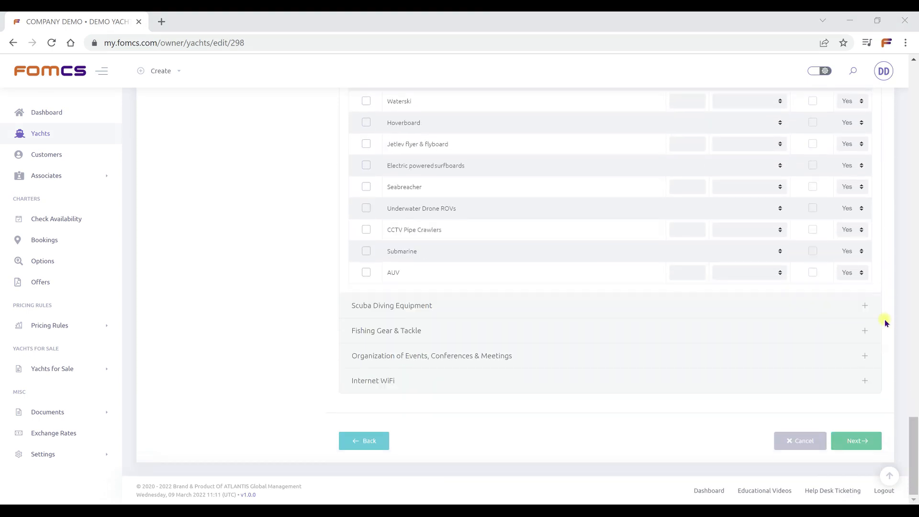
click(862, 441)
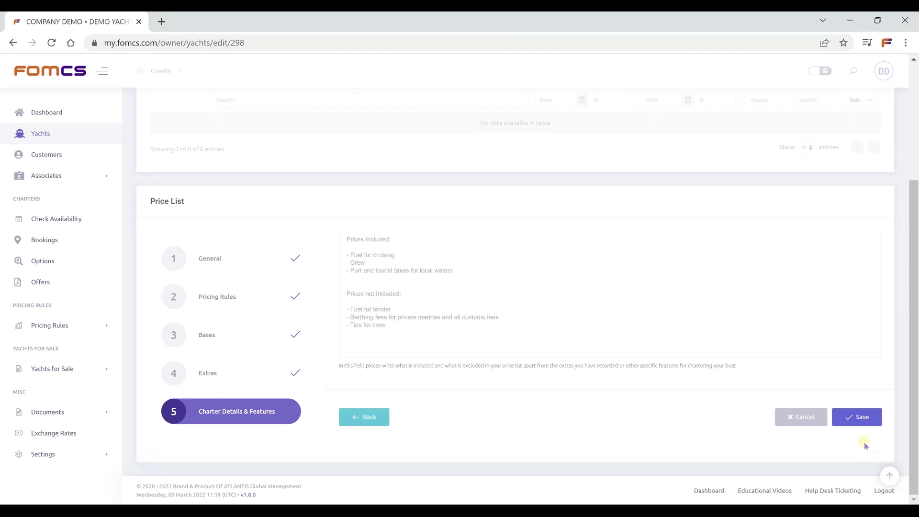
click(862, 418)
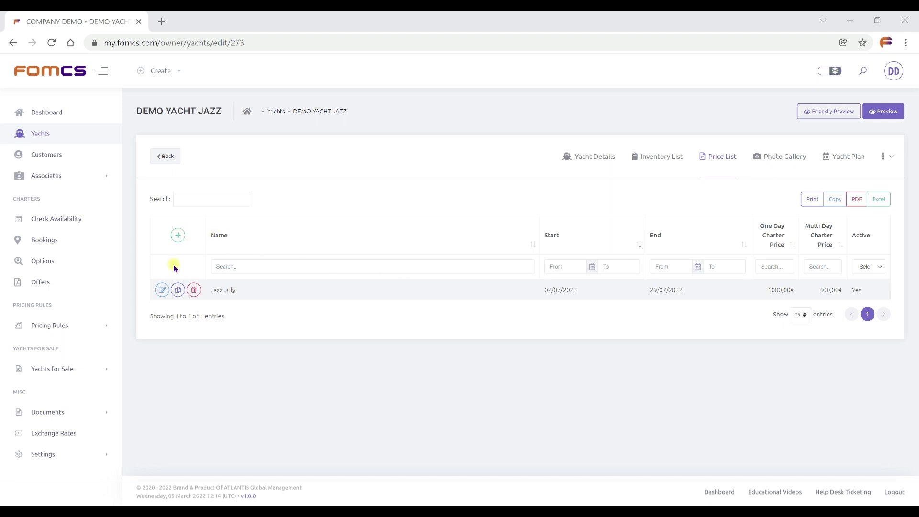
Start a duplicate of the Jazz July price list and name it Jazz August.
click(180, 290)
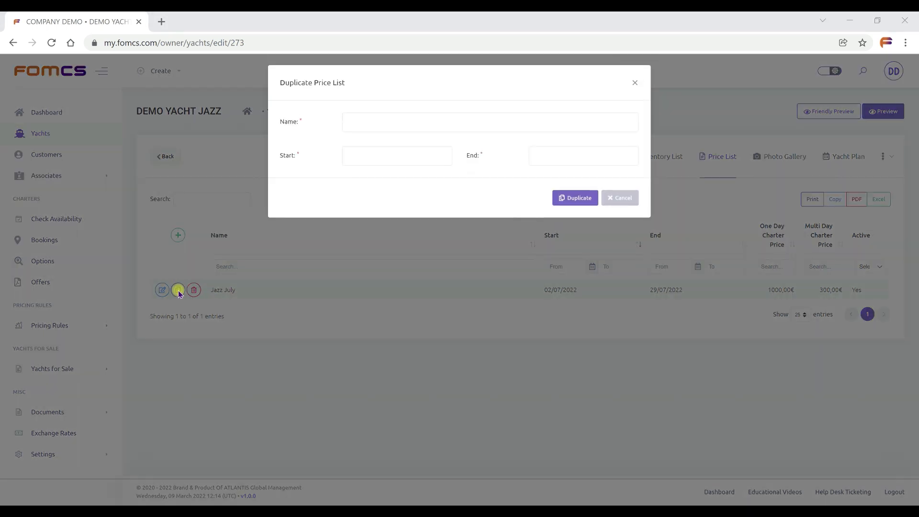
click(381, 113)
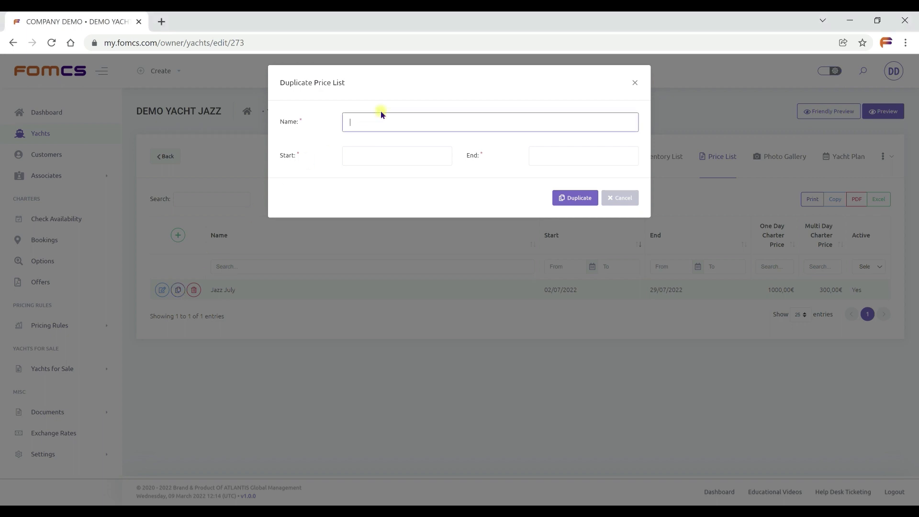
text(Jazz August)
click(411, 97)
Set the duplicate's start date to 29/07/2022 and end date to 31/08/2022, and try to create it.
click(409, 147)
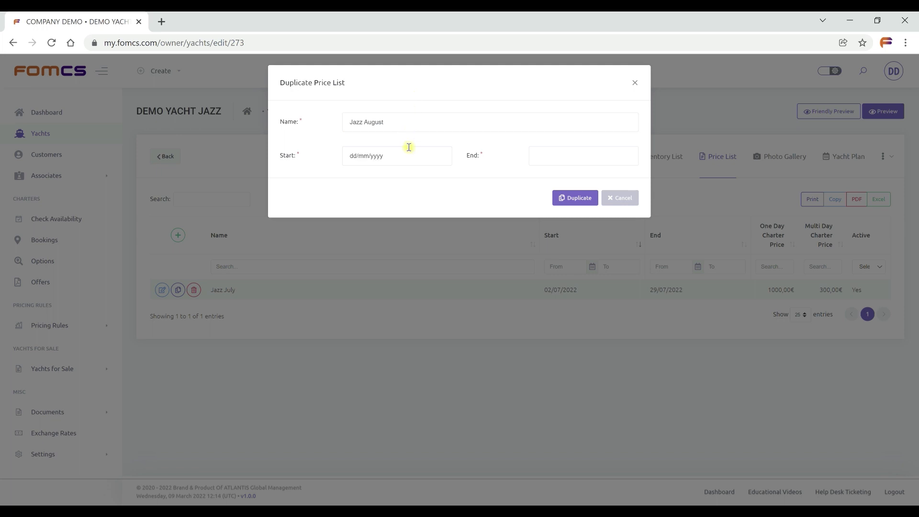
click(409, 147)
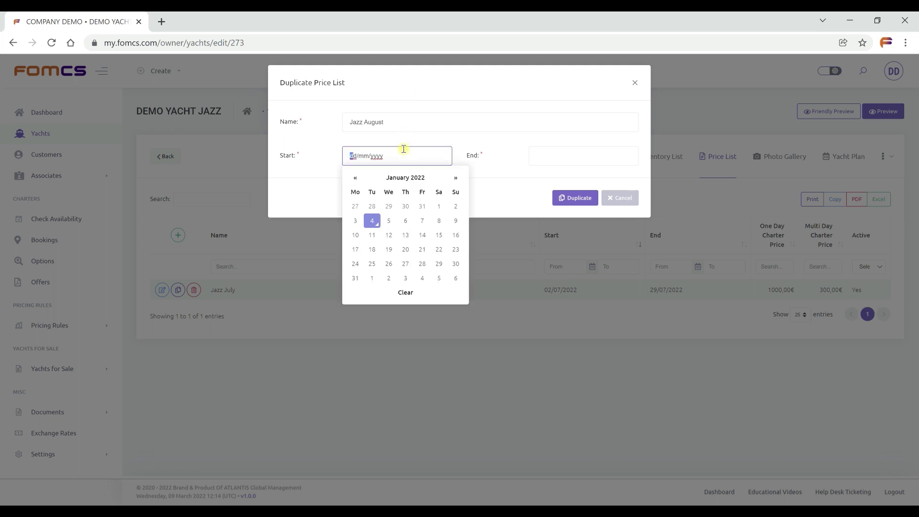
text(29/07/2022)
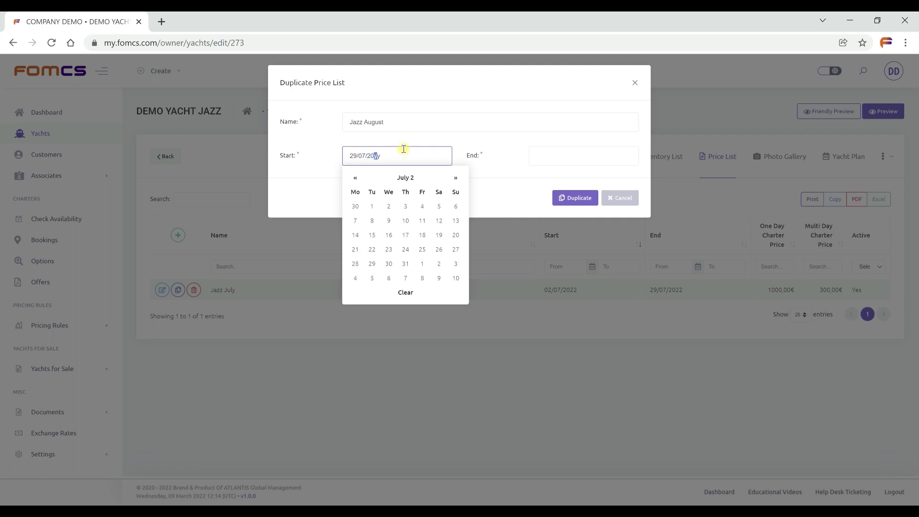
click(431, 144)
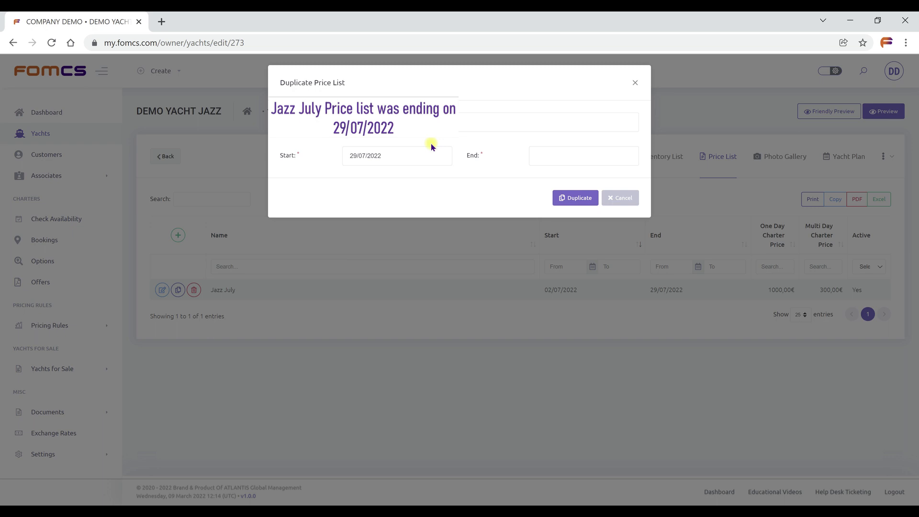
click(537, 157)
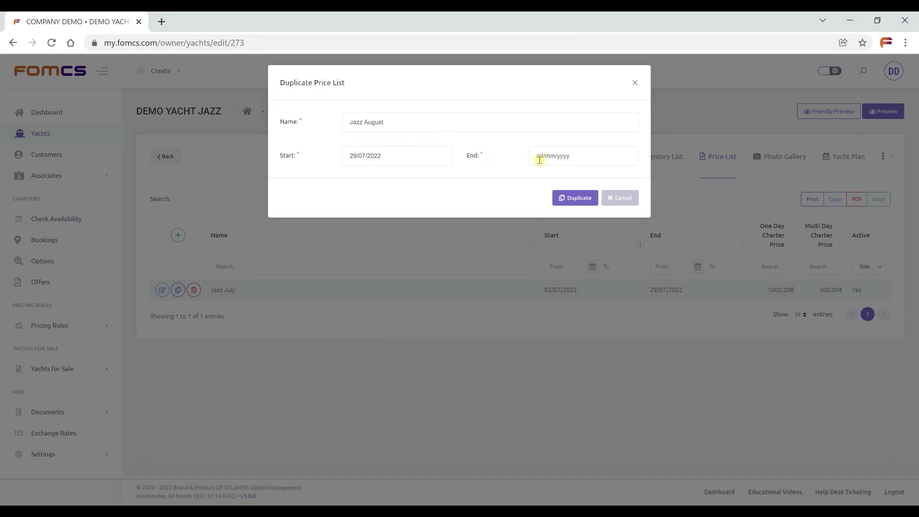
text(31/08/2022)
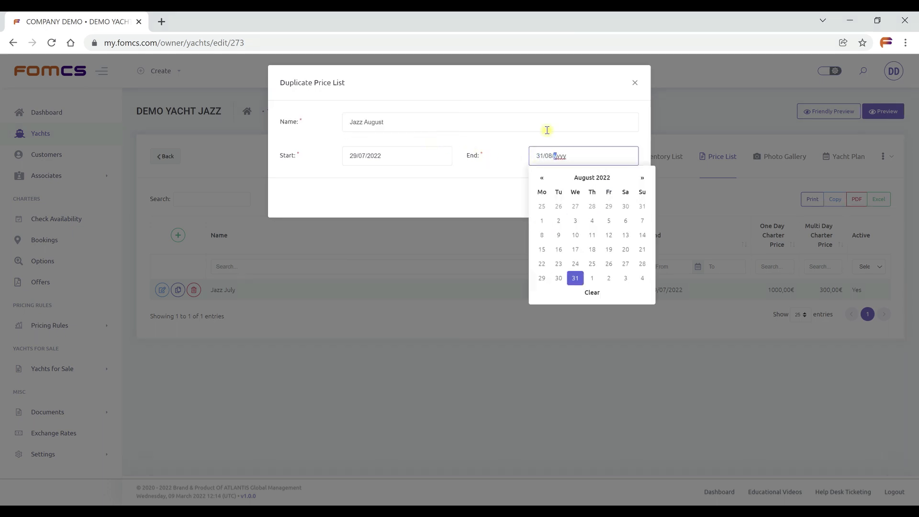
click(547, 130)
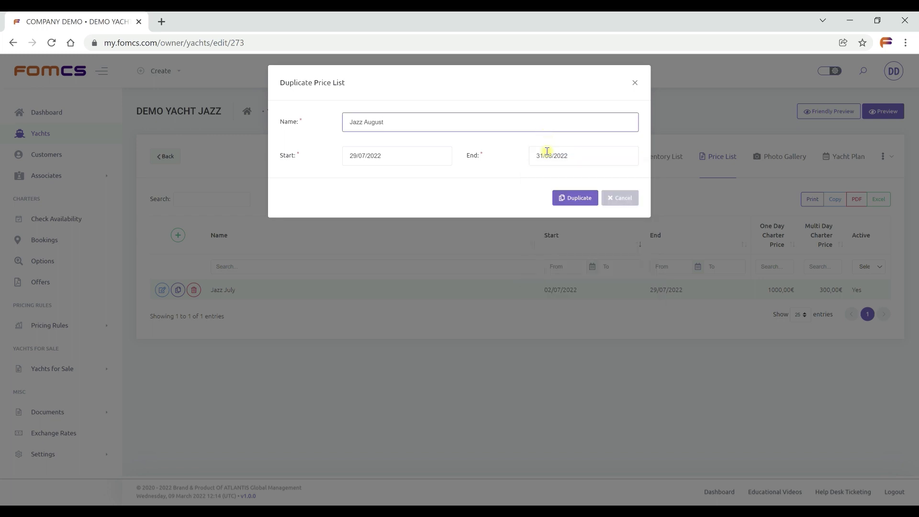
click(567, 202)
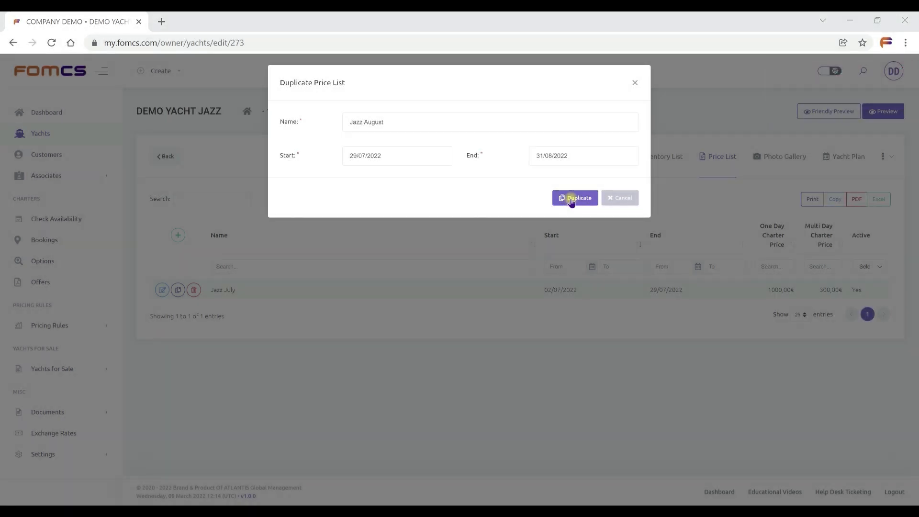
Set the duplicate's start date to 30/07/2022 and create the price list.
click(416, 156)
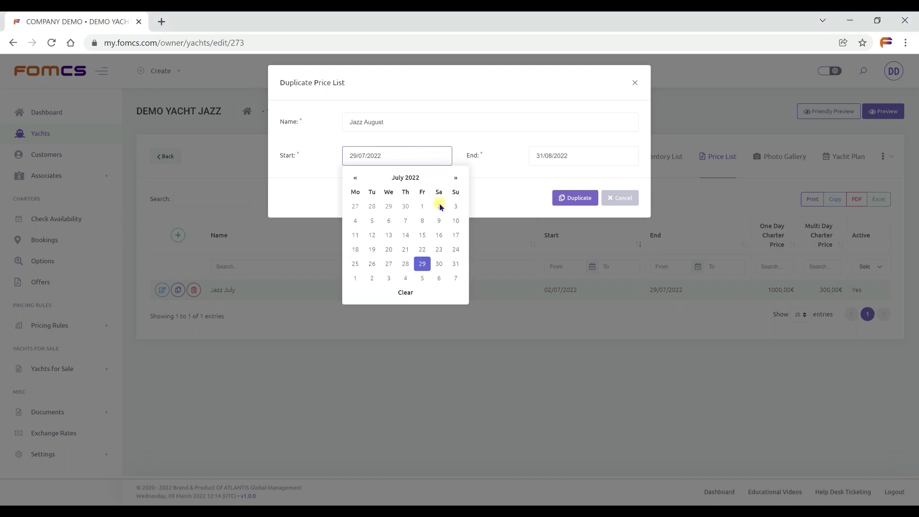
click(440, 264)
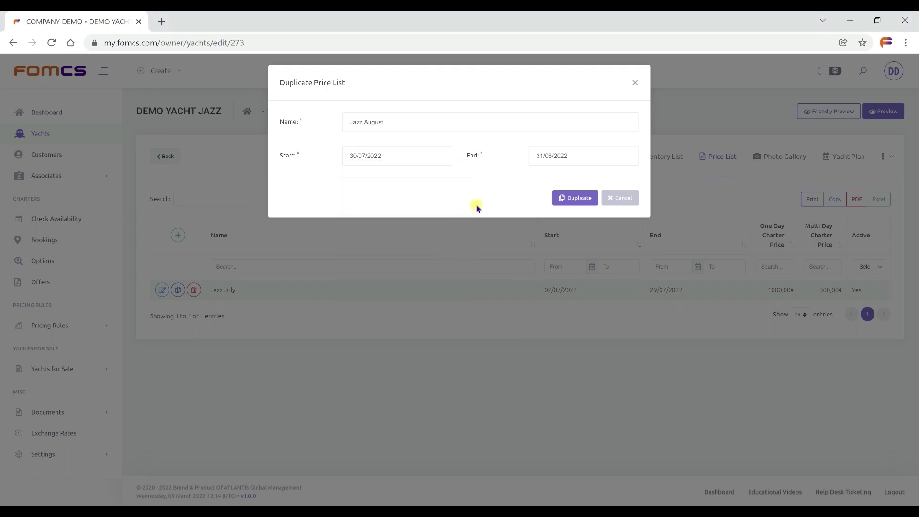
click(556, 200)
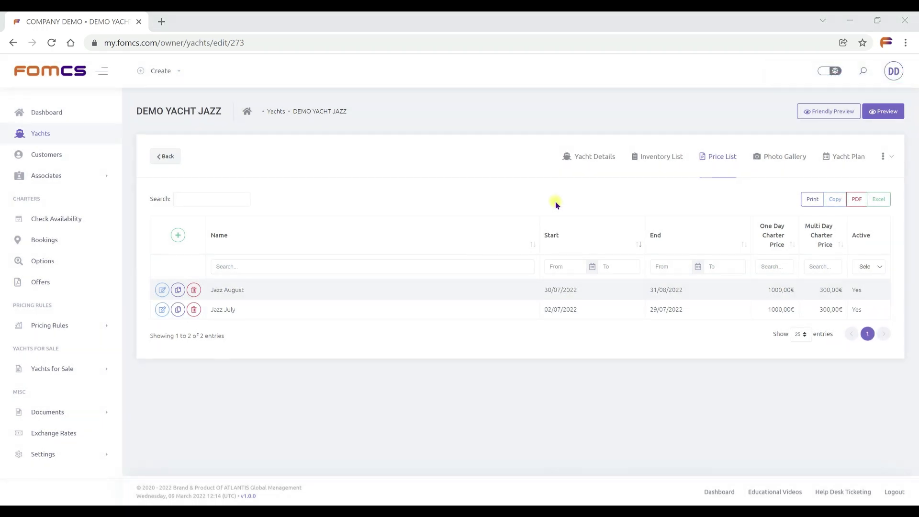
Edit the Jazz August price list, clear the number of VHF licenses requested, and proceed to its pricing rules.
click(162, 290)
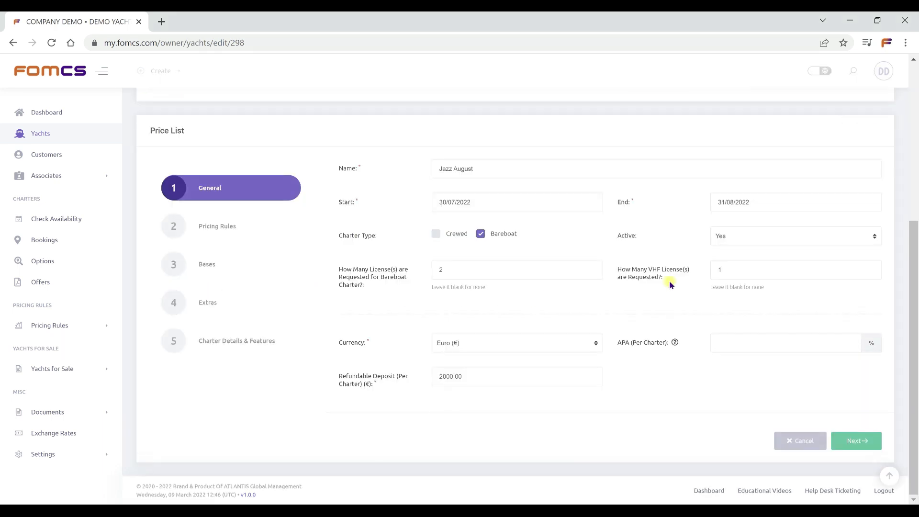
click(740, 263)
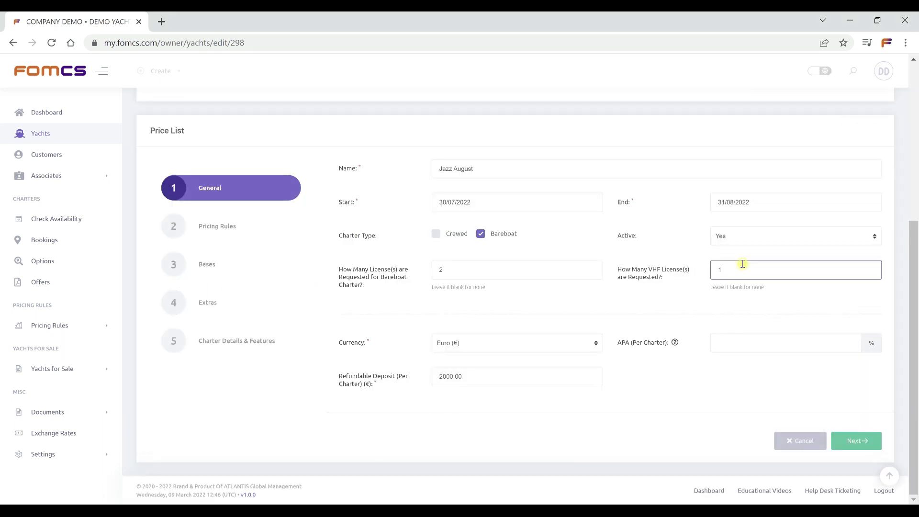
key(BackSpace)
click(751, 299)
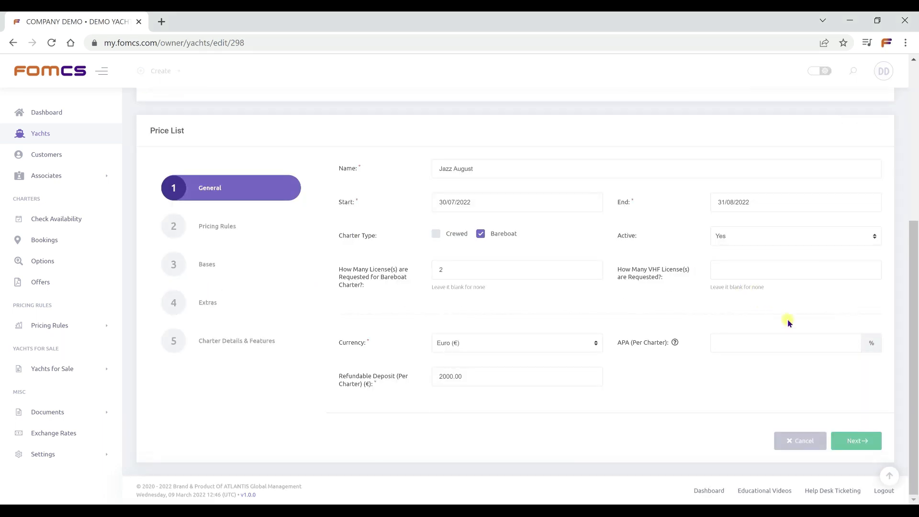
click(855, 441)
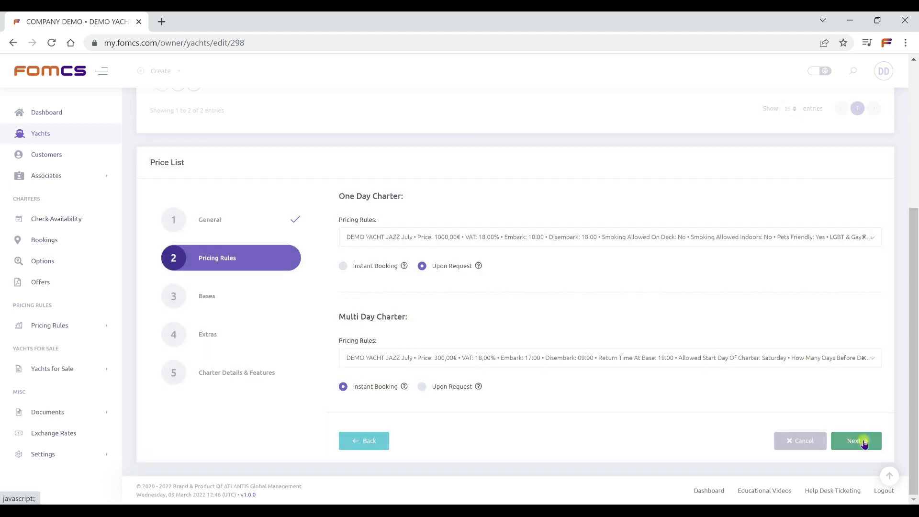
Assign the DEMO YACHT JAZZ August pricing rule at 1200,00€ to the one day charter.
click(742, 240)
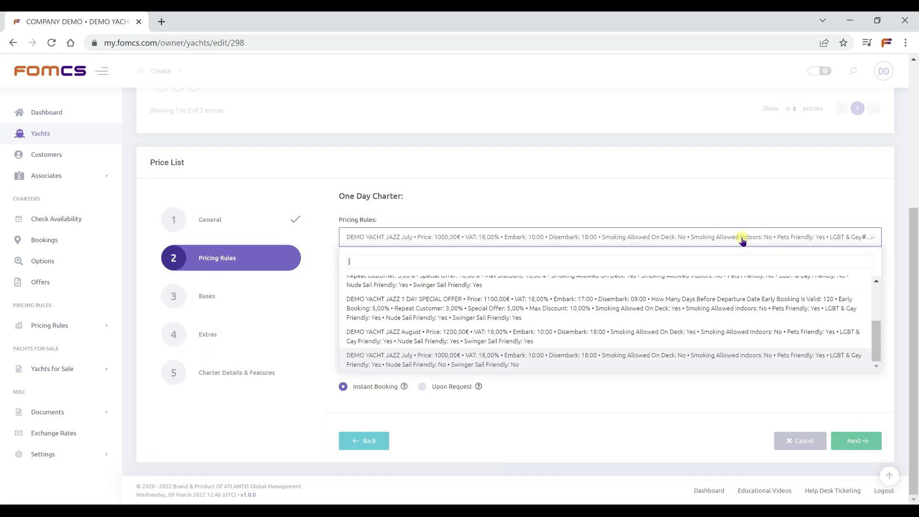
text(jazz)
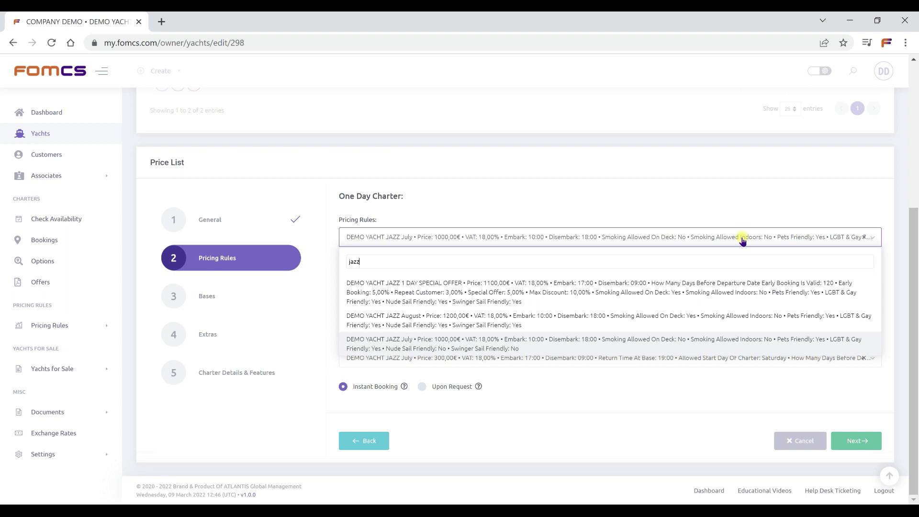
click(729, 316)
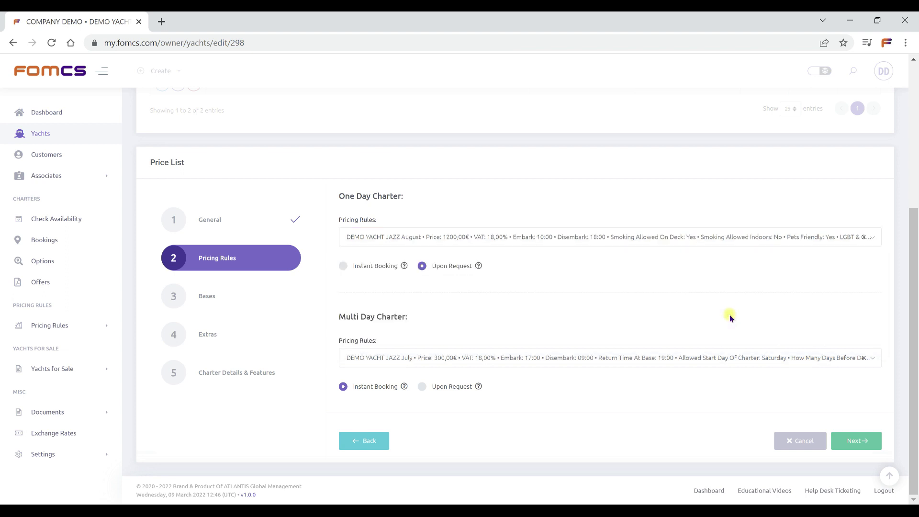
Assign the DEMO YACHT JAZZ August pricing rule at 500,00€ to the multi day charter.
click(733, 358)
text(jazz)
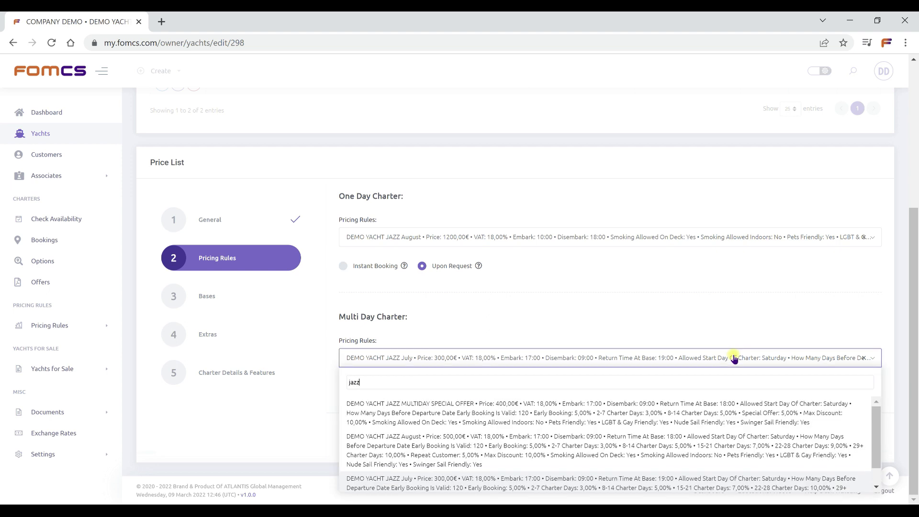
click(731, 438)
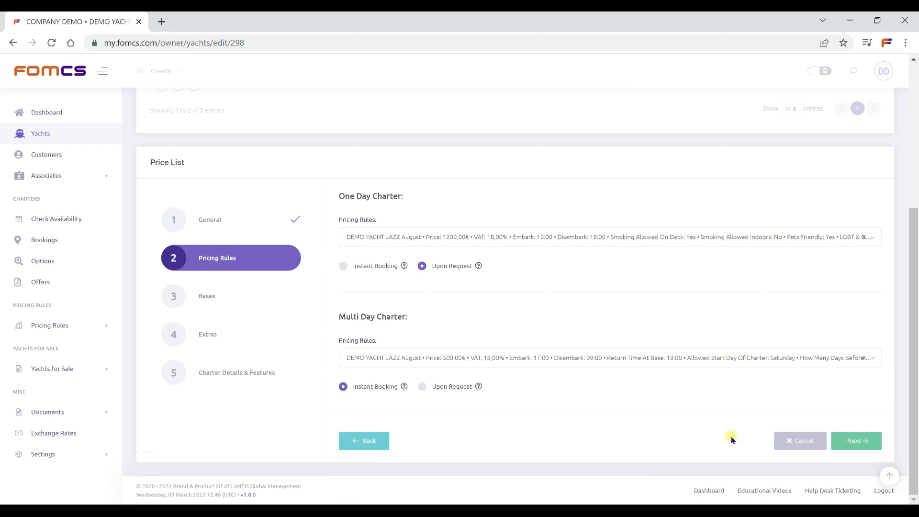
Set the one day charter to instant booking and switch the price list to one base, Alimos Kalamaki Marina Athens.
click(342, 266)
click(870, 440)
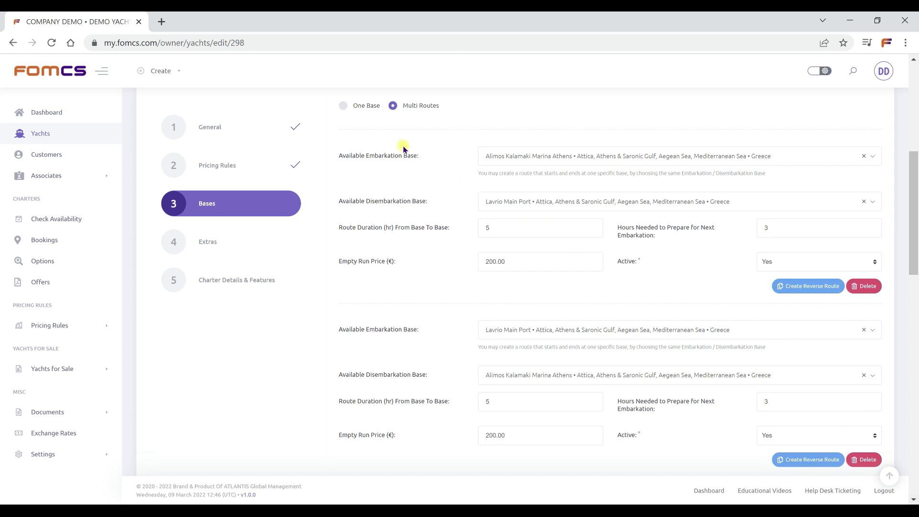
click(352, 108)
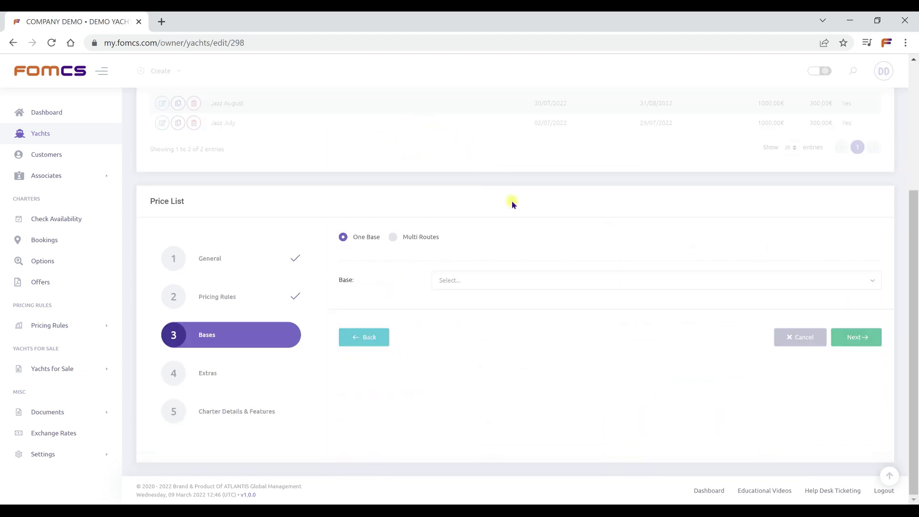
click(559, 279)
text(kala)
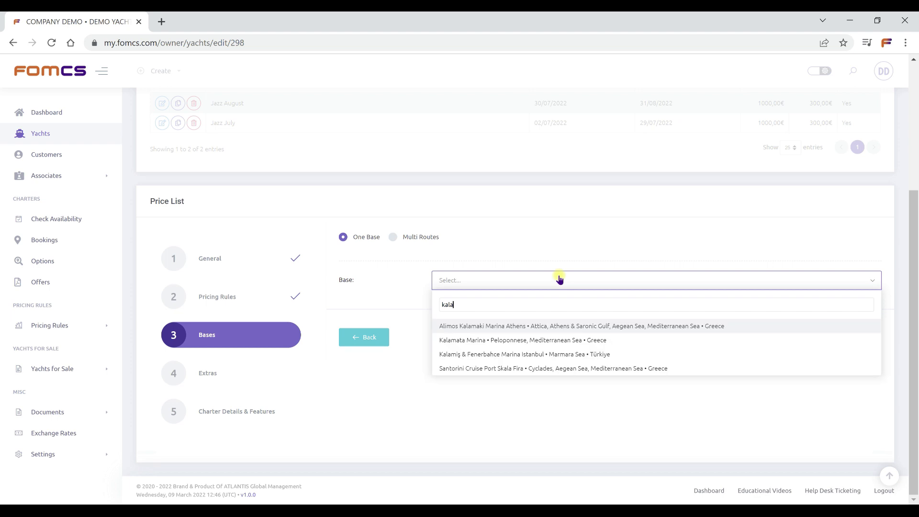
click(566, 325)
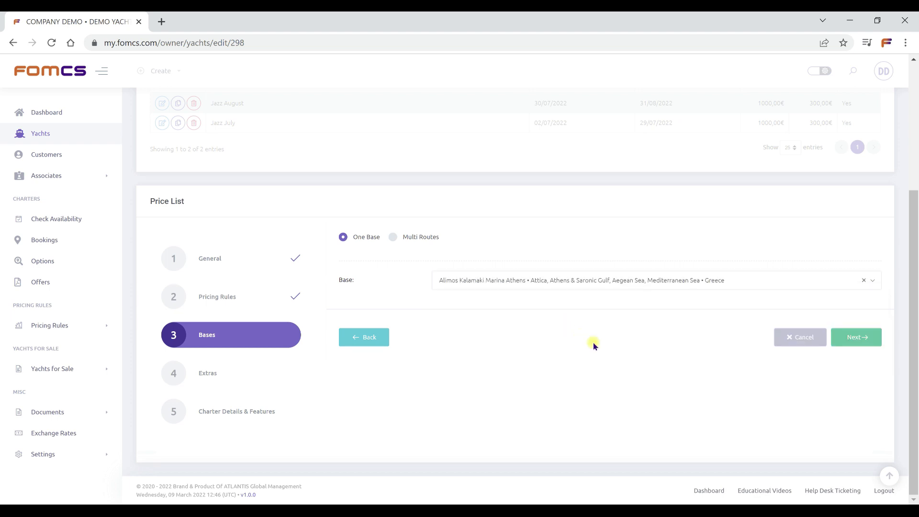
click(846, 340)
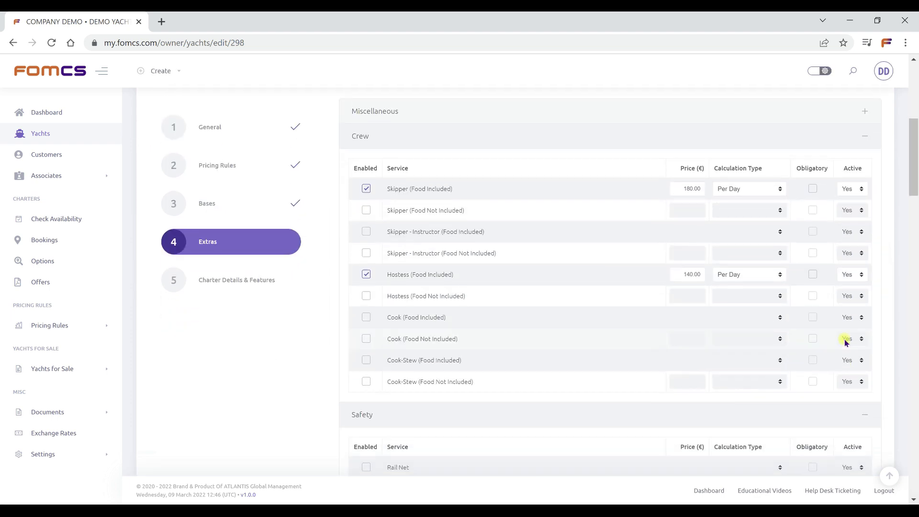
Set the Early Embarkation Before 12:00' extra to 120.00€ under Miscellaneous and complete the remaining price list stages.
click(600, 114)
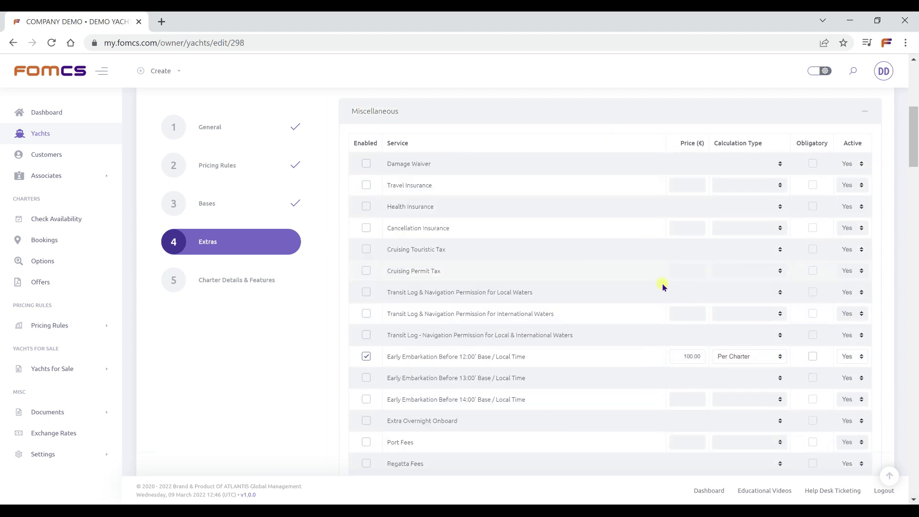
click(690, 356)
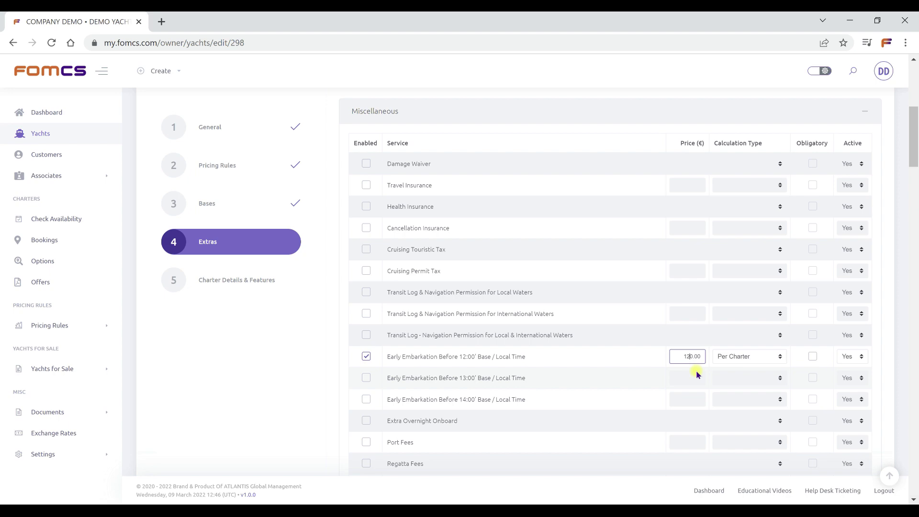
click(886, 348)
scroll(887, 348, down, 10)
scroll(911, 234, down, 5)
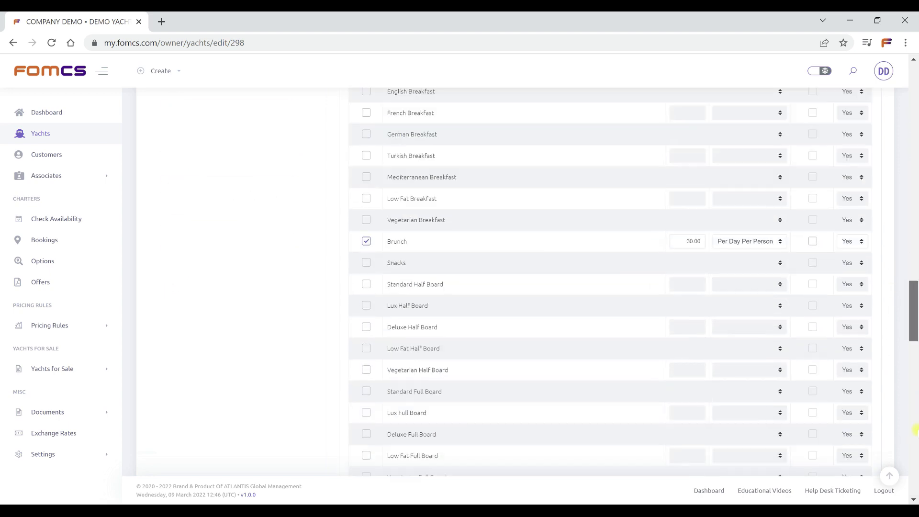
scroll(915, 430, down, 15)
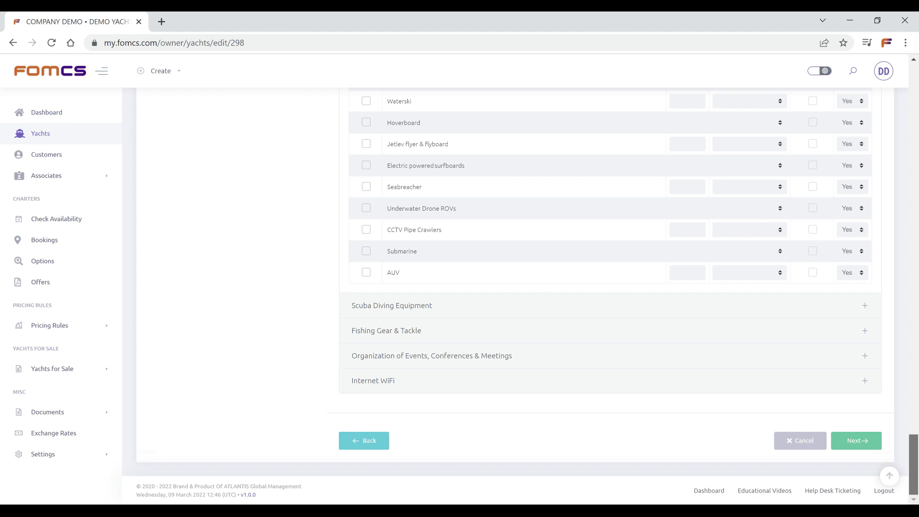
click(856, 438)
click(857, 421)
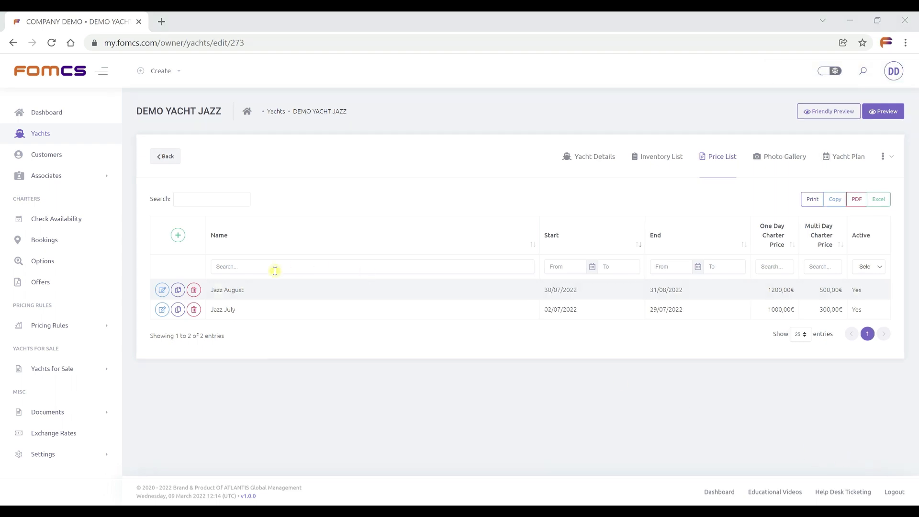
Search the yacht's price lists for "augu", clear the search, and sort the lists by name.
click(107, 323)
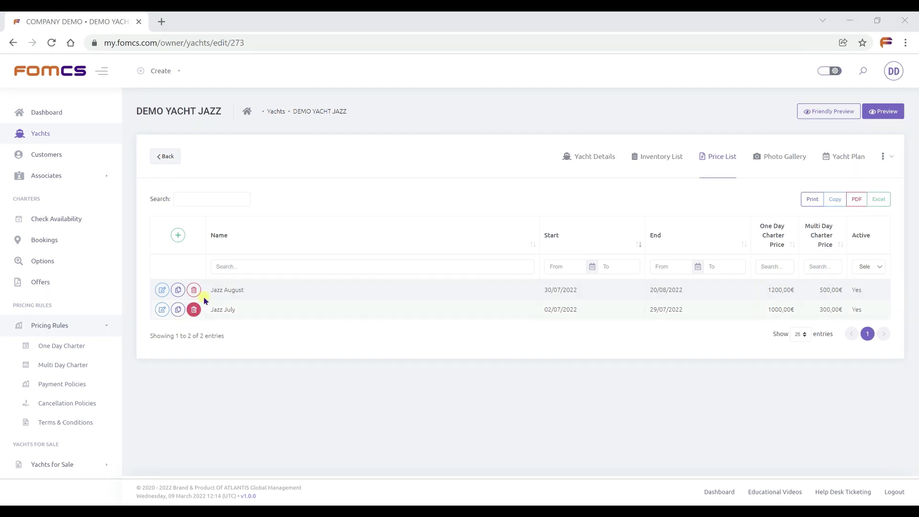
click(231, 197)
text(augu)
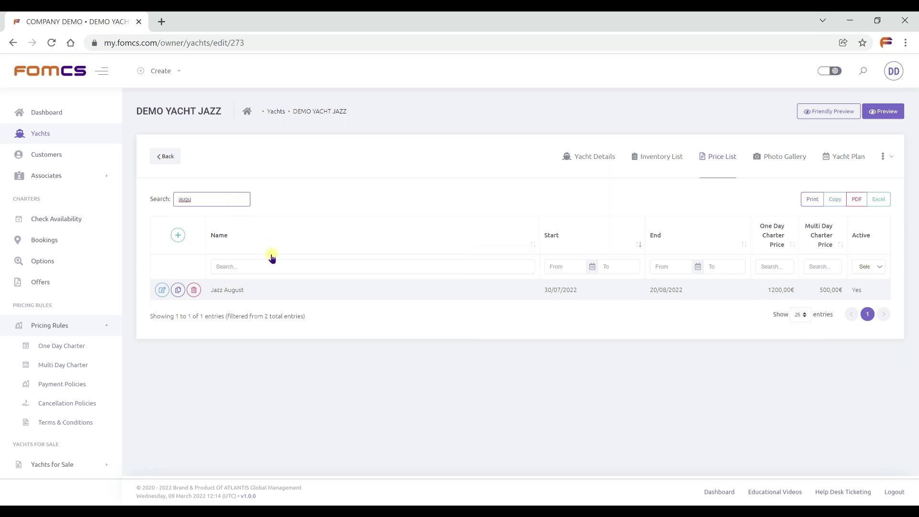
drag(218, 200, 150, 202)
key(BackSpace)
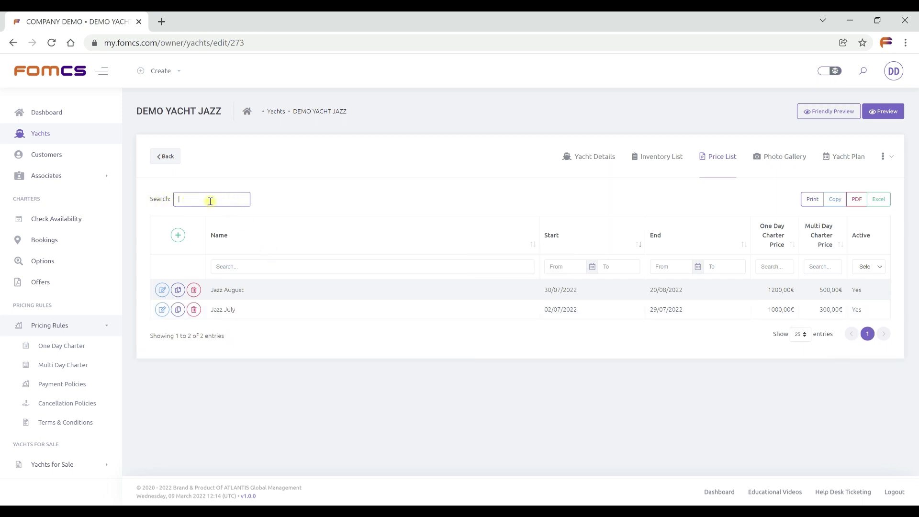
click(311, 222)
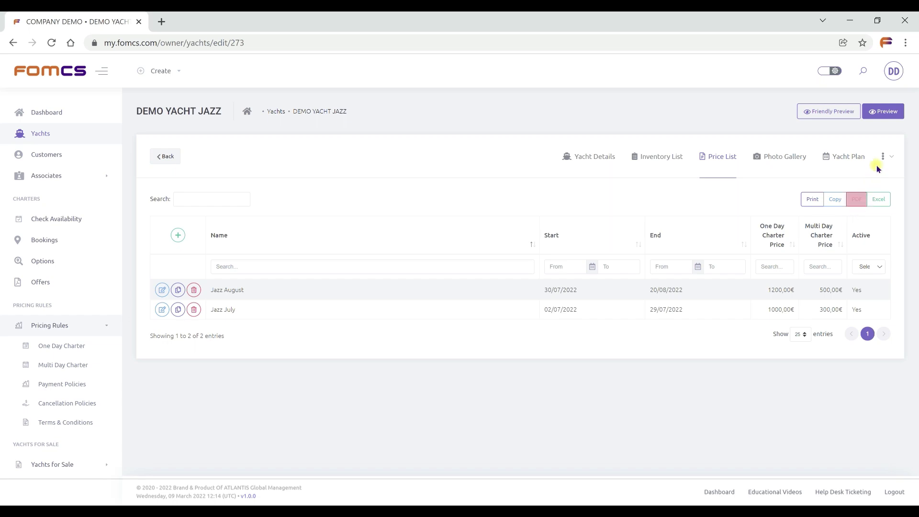
Open the yacht's standard preview, review its boat data and equipment, highlight its web address, and close it.
click(887, 112)
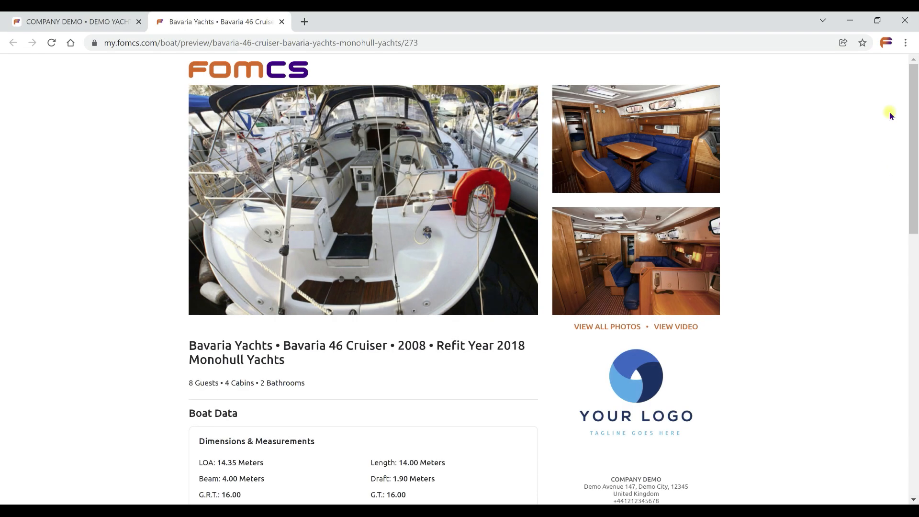
drag(913, 114, 916, 168)
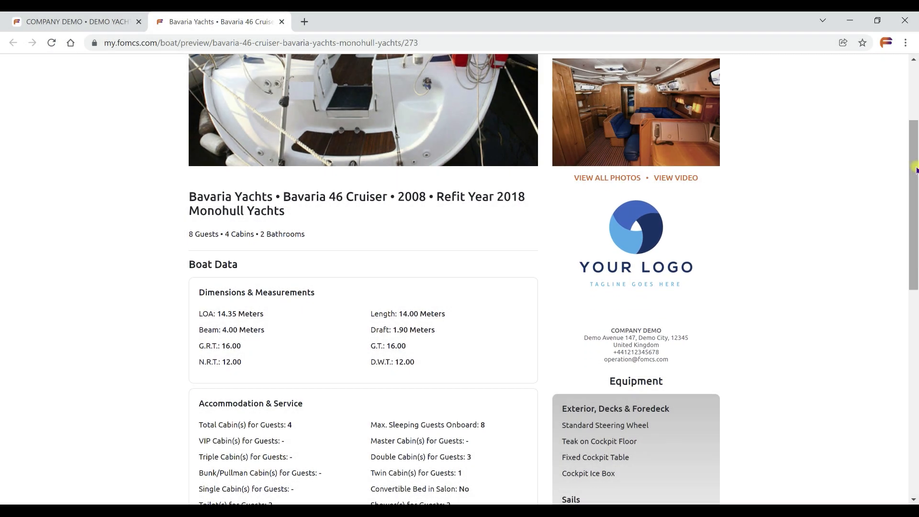
scroll(861, 190, down, 7)
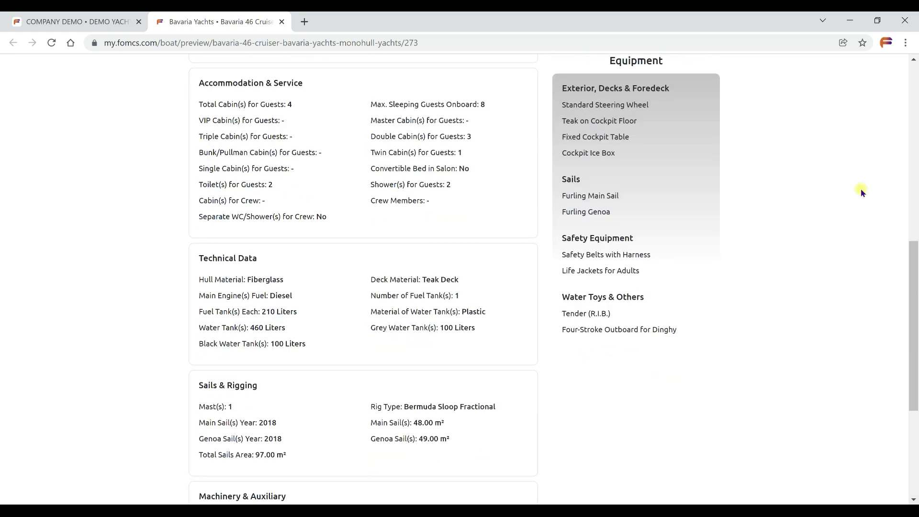
scroll(861, 192, down, 5)
scroll(862, 192, up, 11)
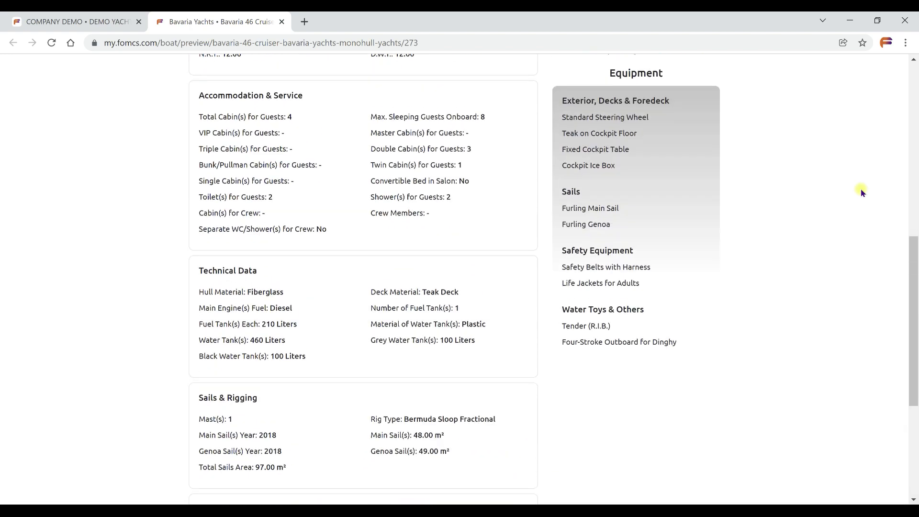
scroll(861, 192, up, 1)
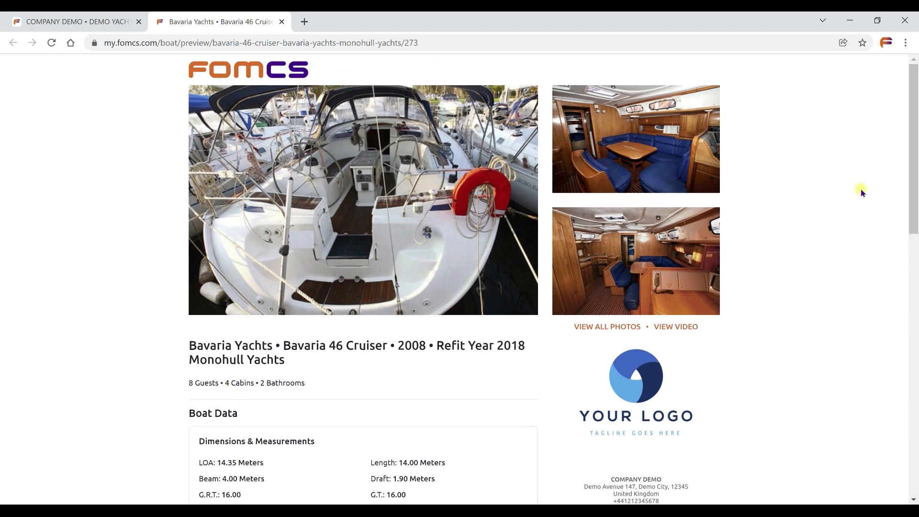
click(541, 43)
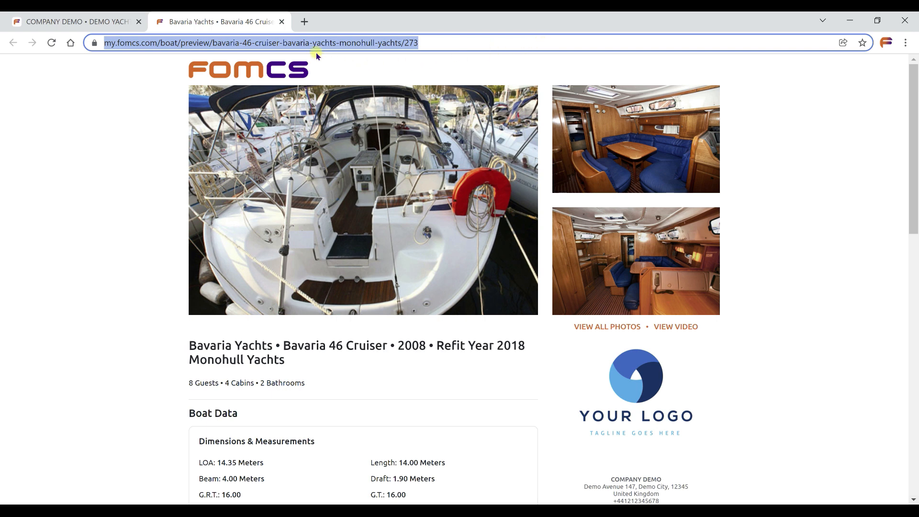
click(282, 22)
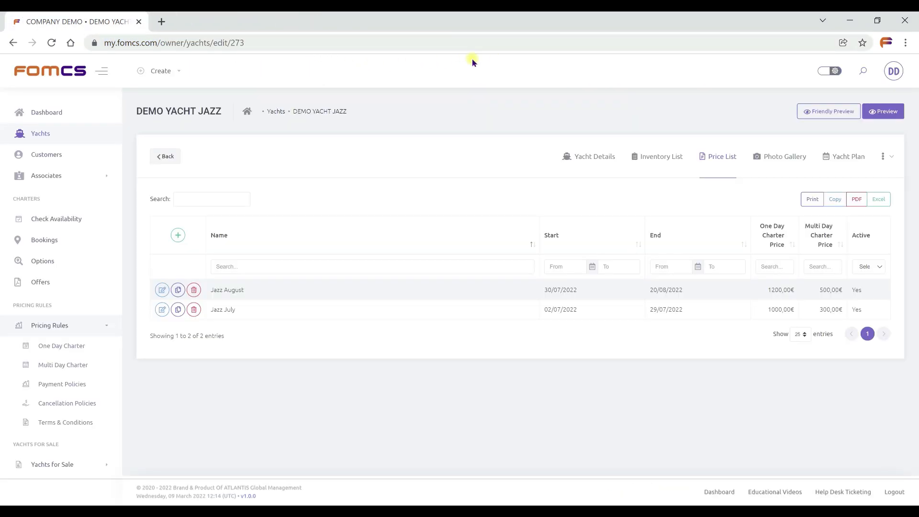
Open the yacht's friendly preview, examine the page without company details, highlight its web address, and close it.
click(800, 112)
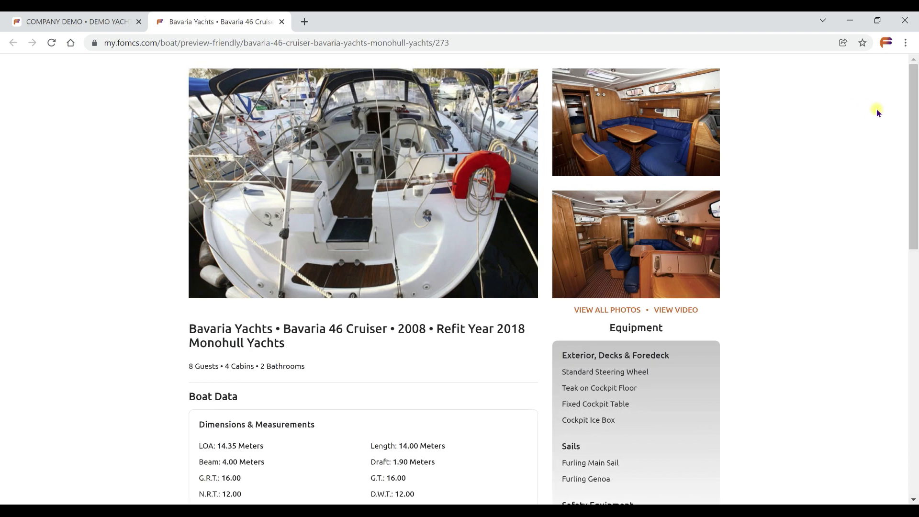
scroll(915, 103, down, 9)
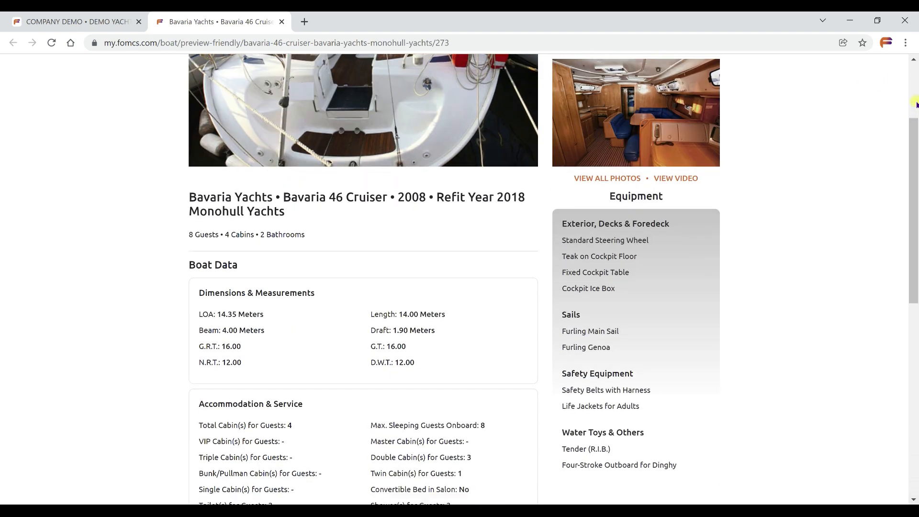
scroll(915, 103, down, 4)
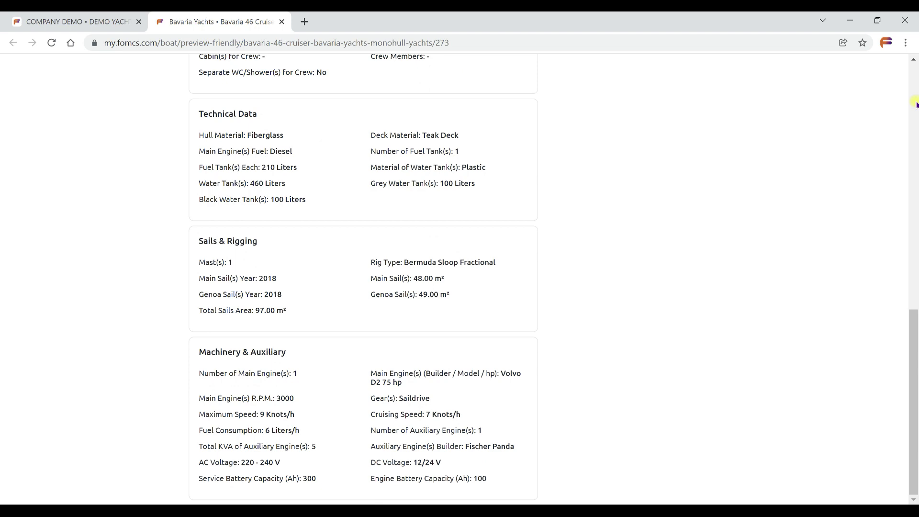
scroll(915, 103, up, 12)
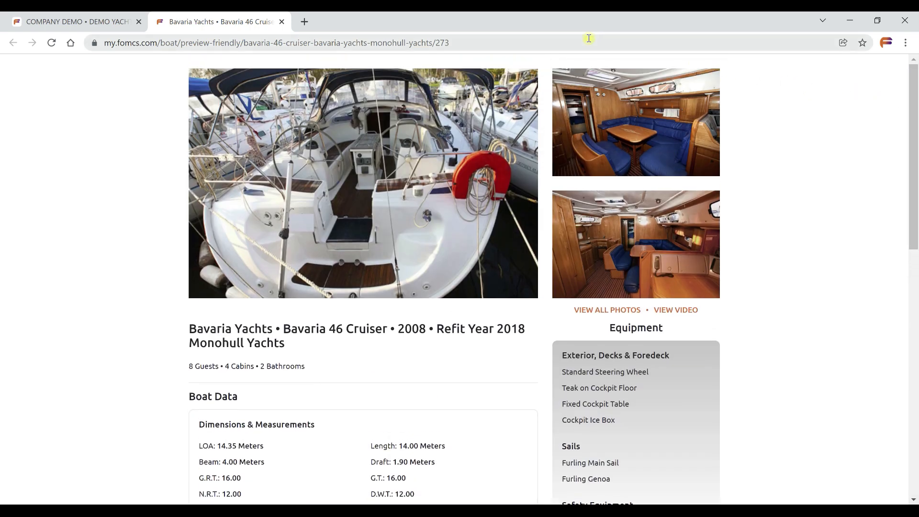
click(589, 38)
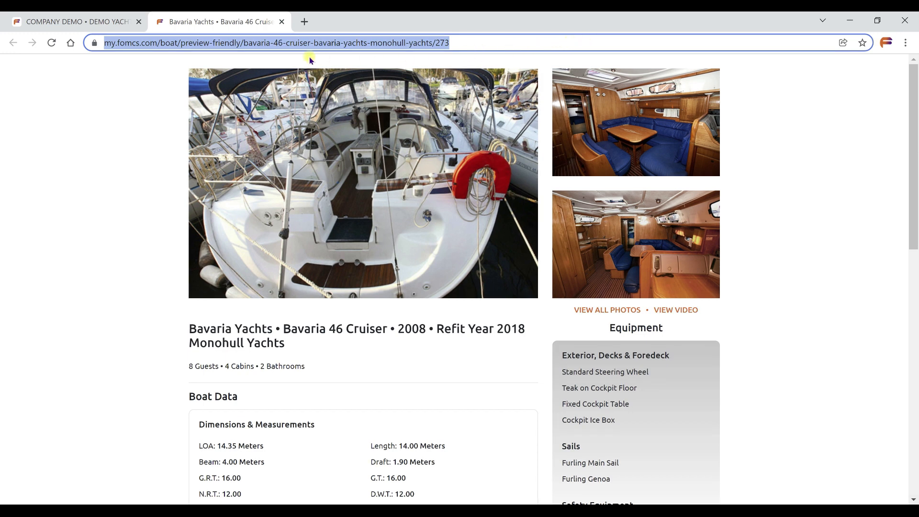
click(281, 22)
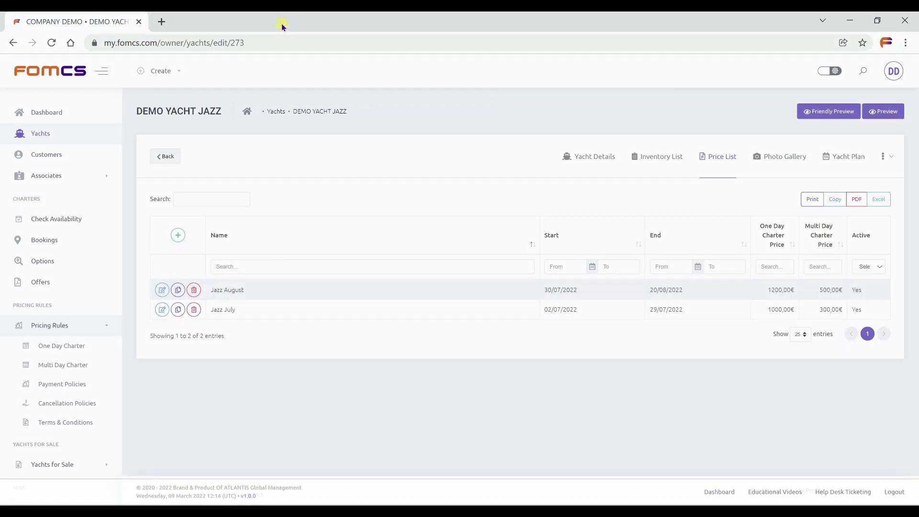